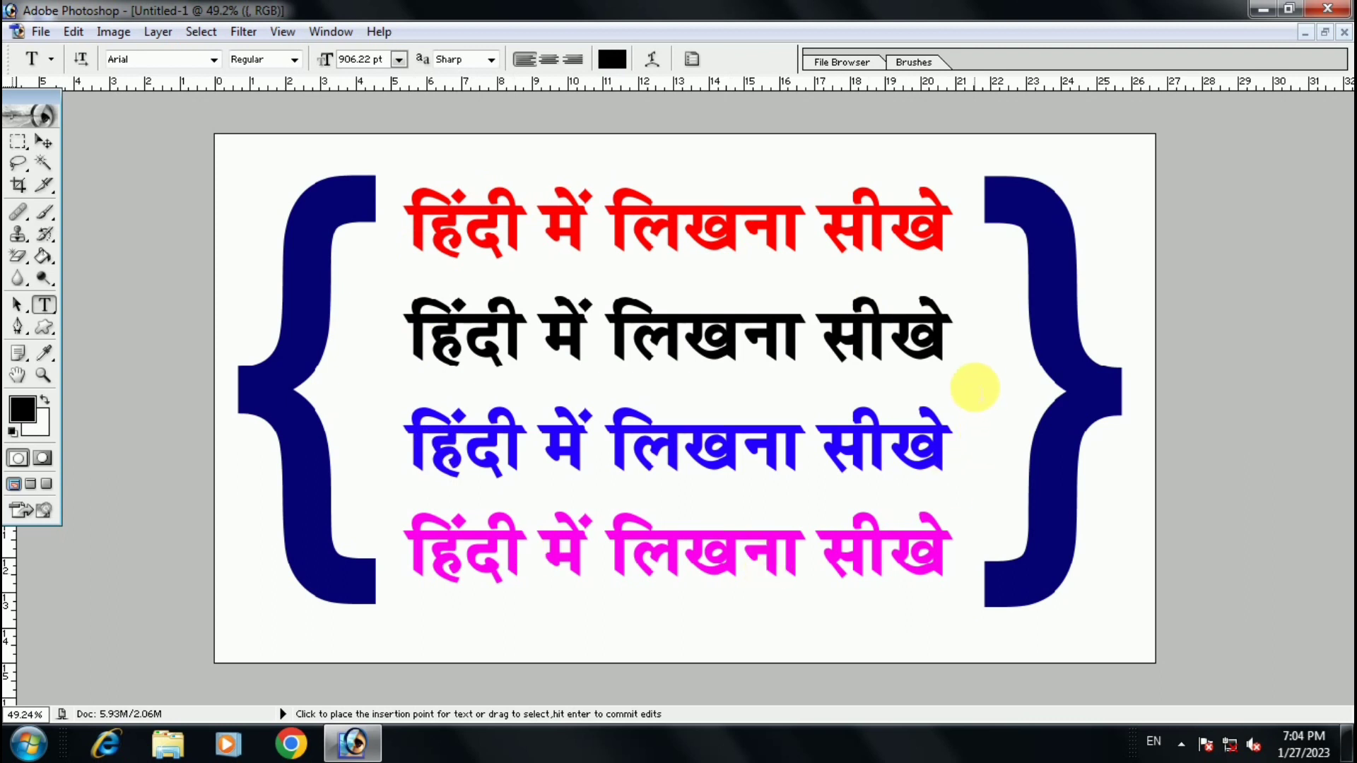
Close the sample Hindi text document to bring up the save-changes prompt.
click(453, 237)
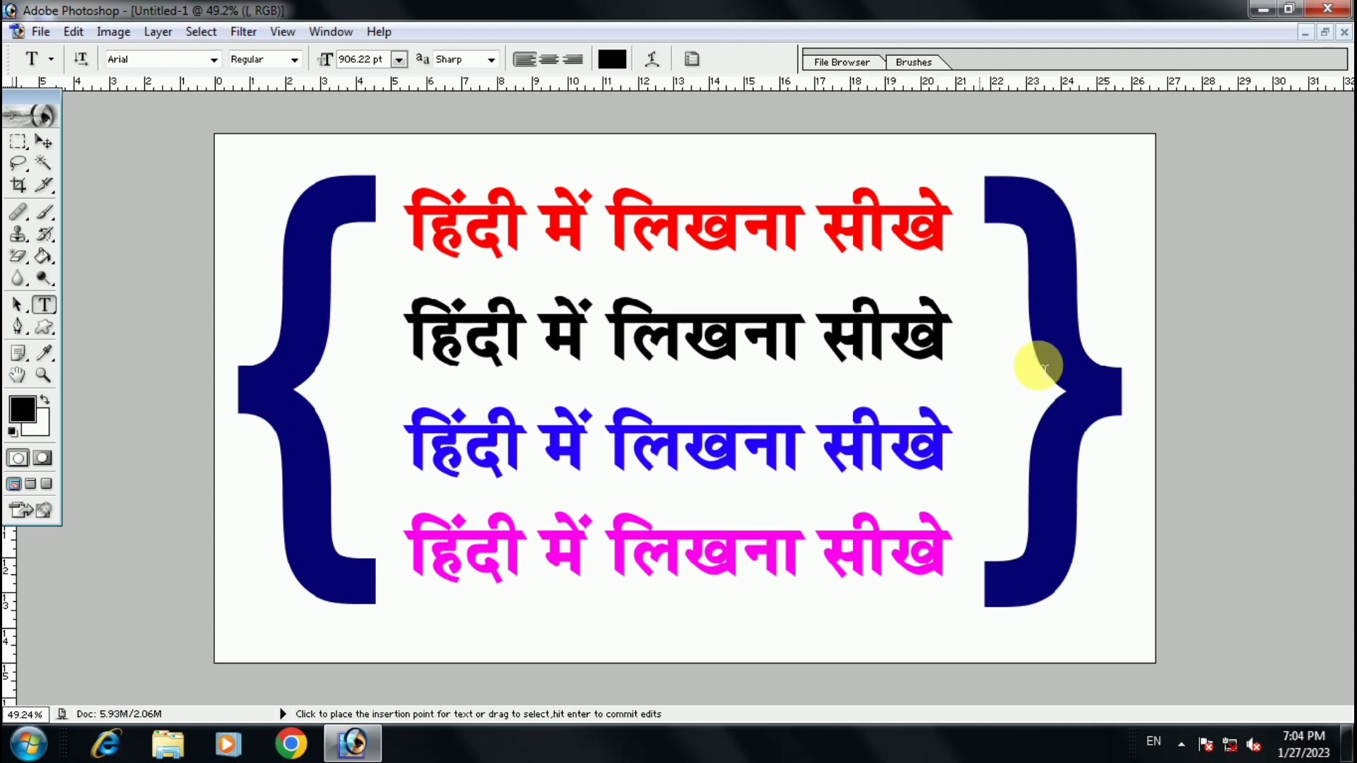
click(460, 195)
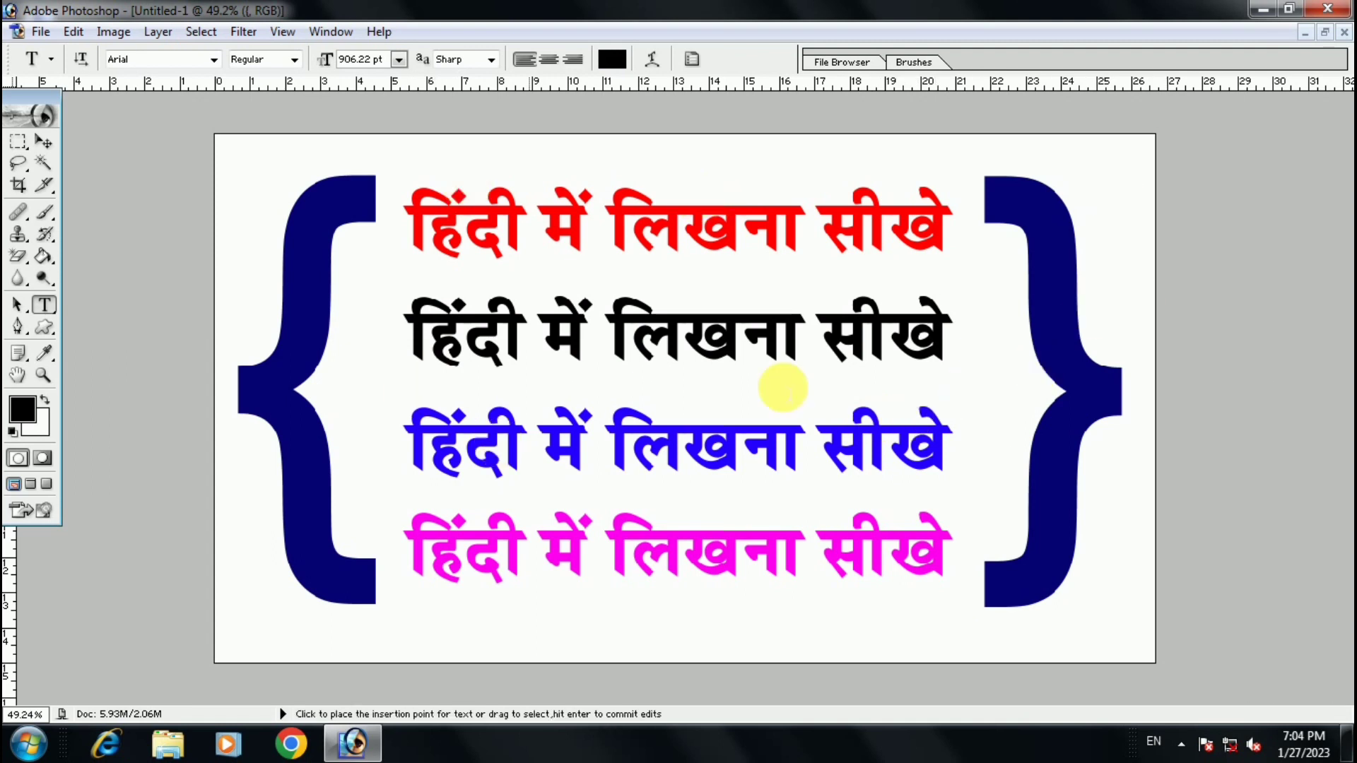
Discard the sample's changes and create a new 1920×1080 white document.
click(1342, 33)
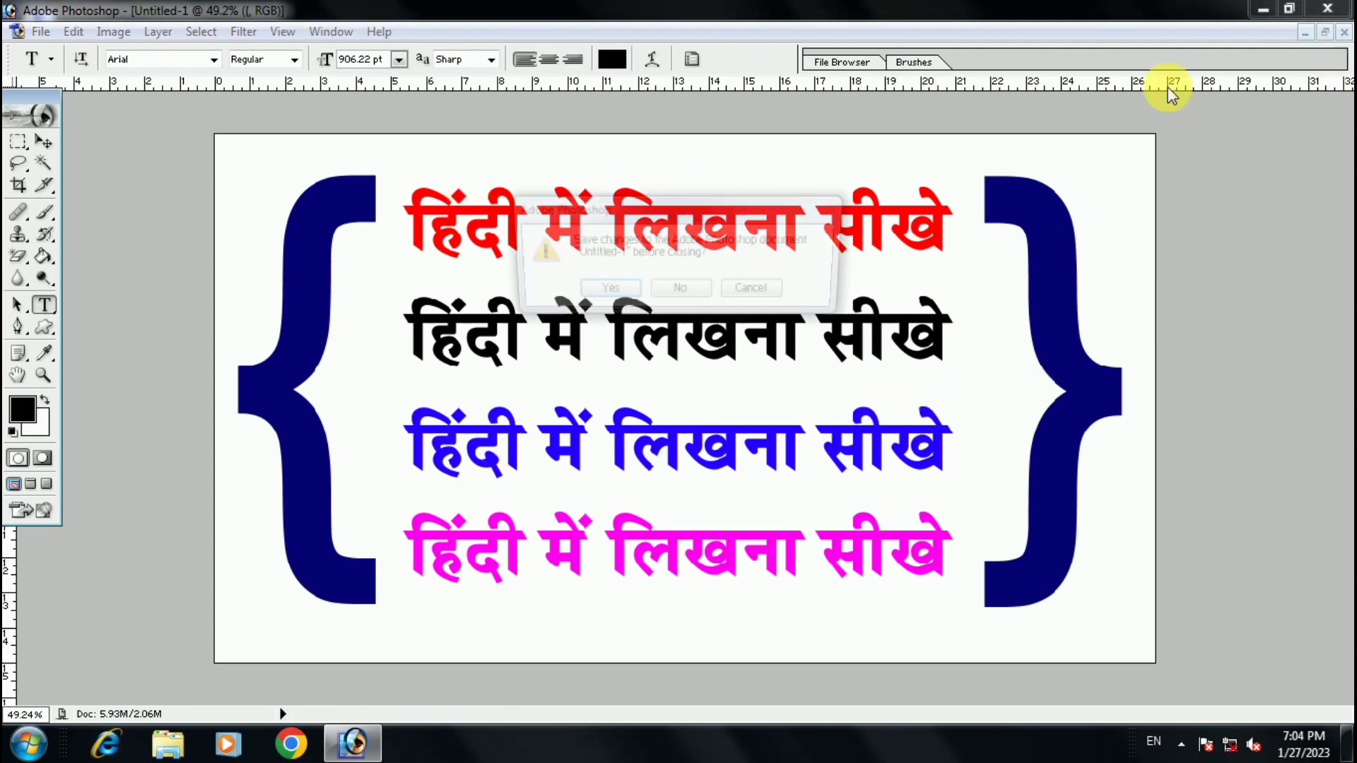
click(655, 292)
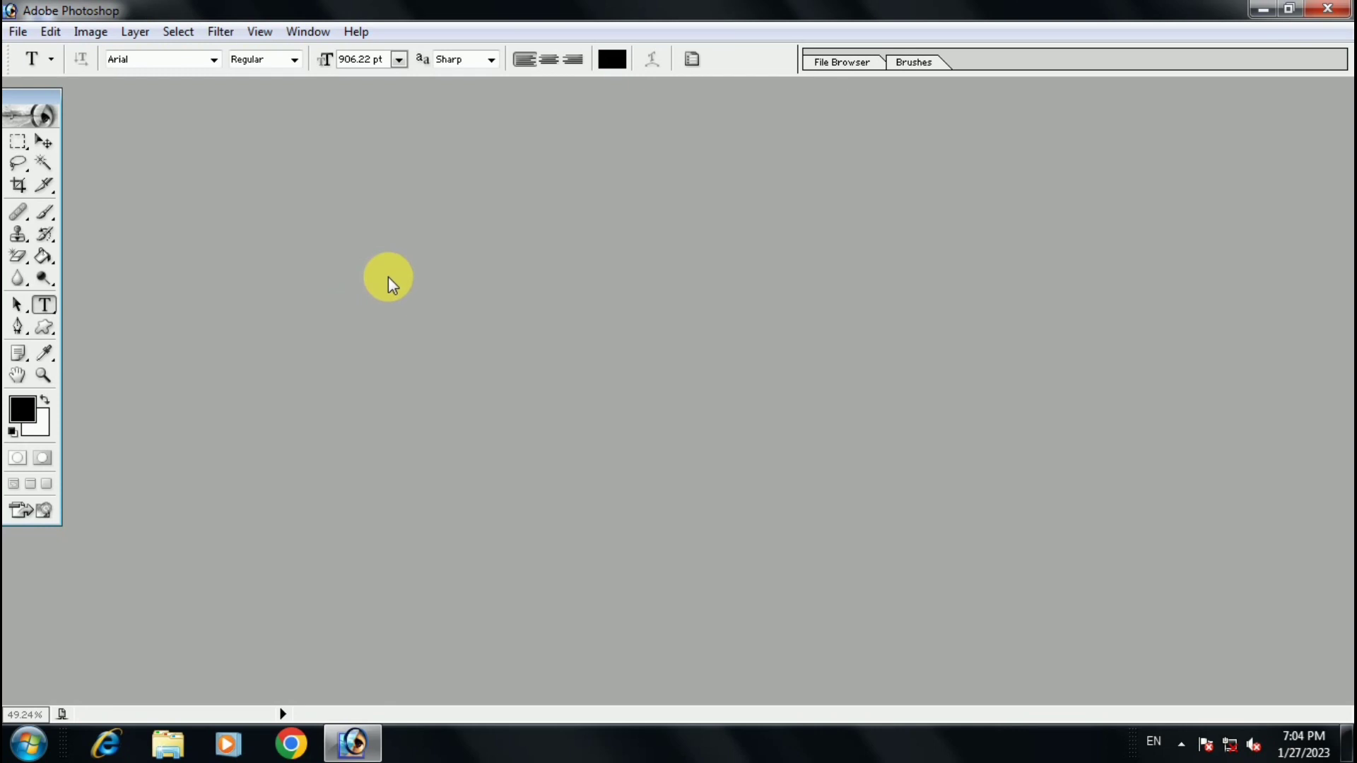
click(17, 32)
click(44, 53)
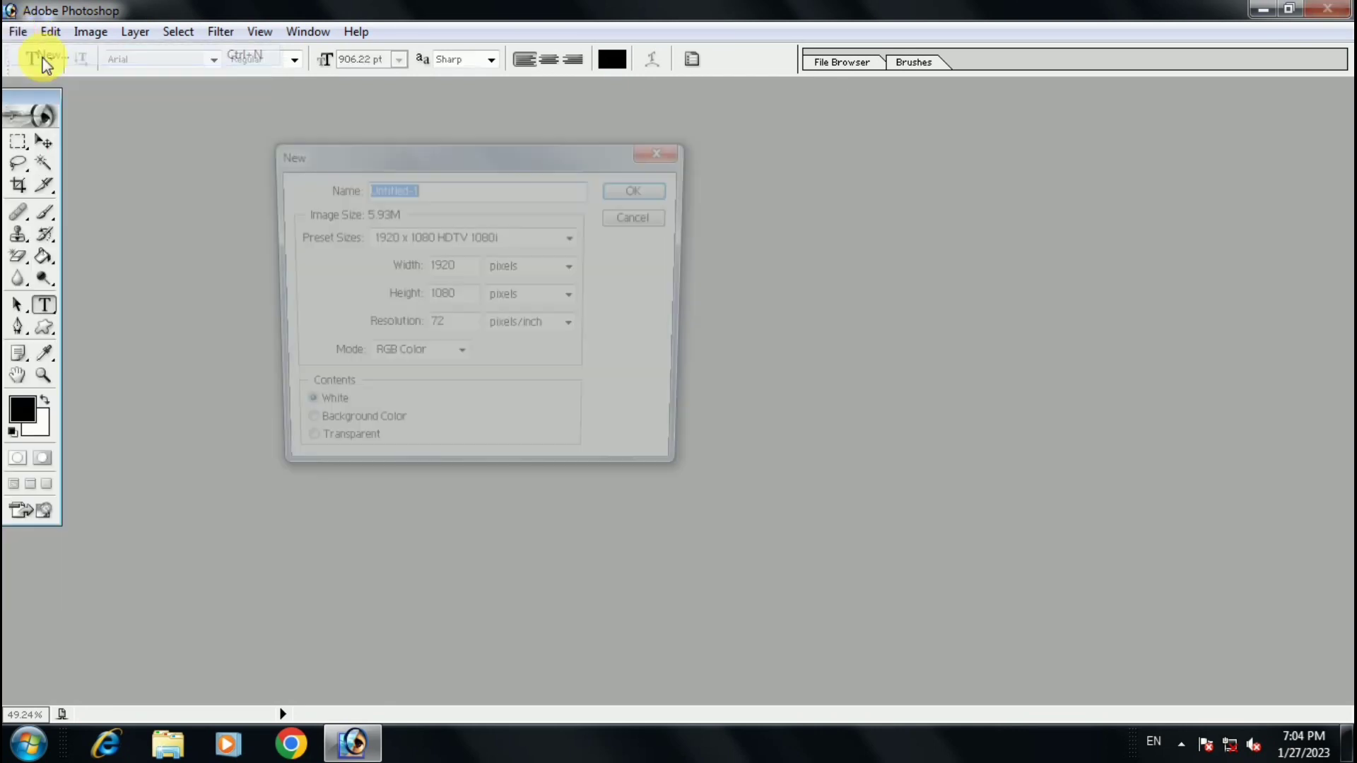
click(632, 192)
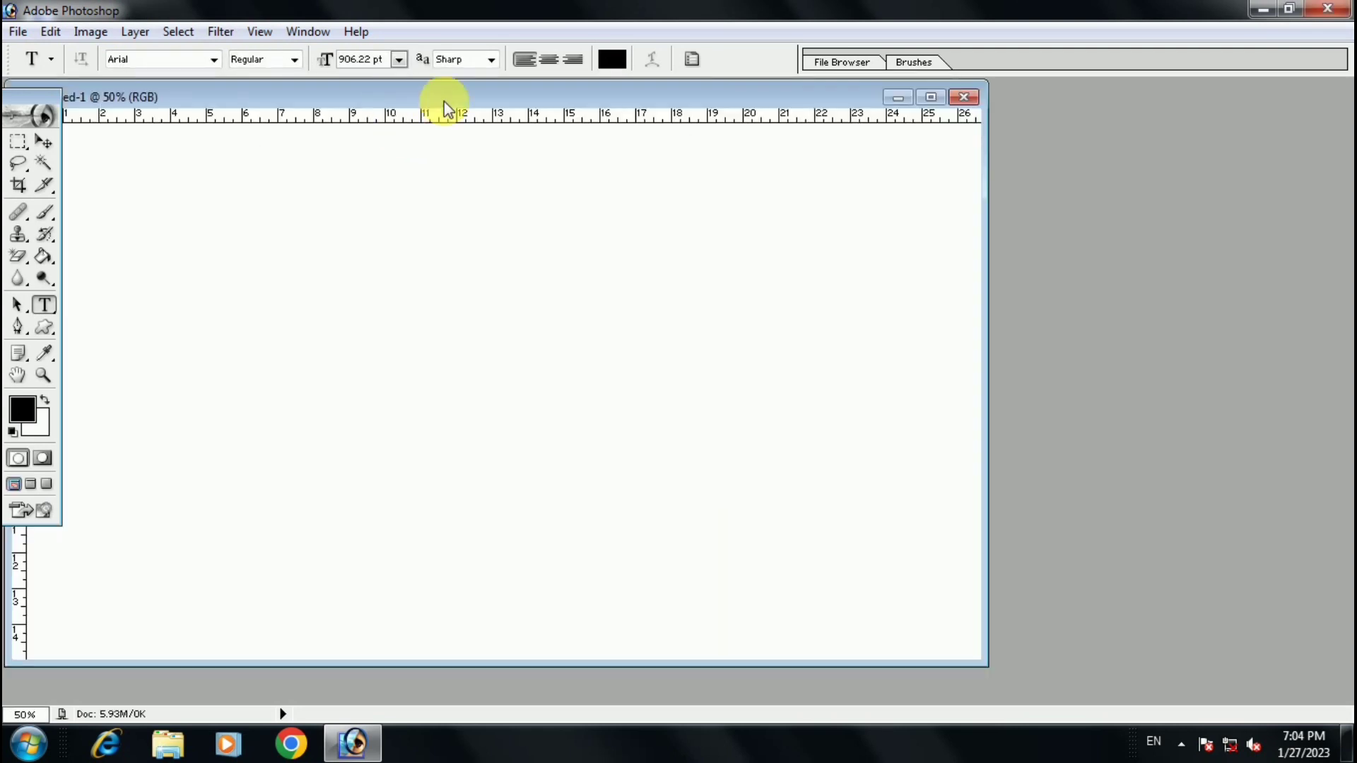
Maximize the new document, hide rulers, and place a Type tool insertion point on the canvas.
drag(444, 100, 533, 108)
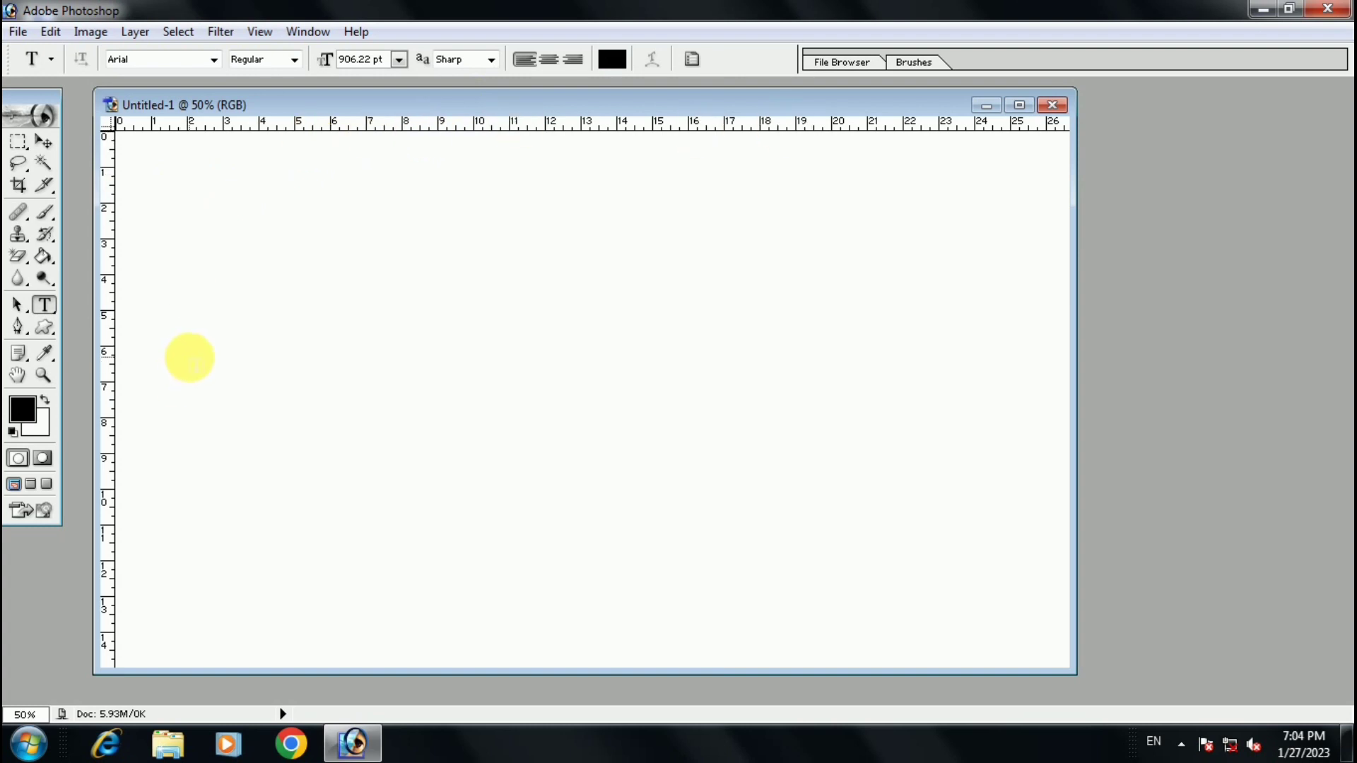
key(ctrl)
key(ctrl+r)
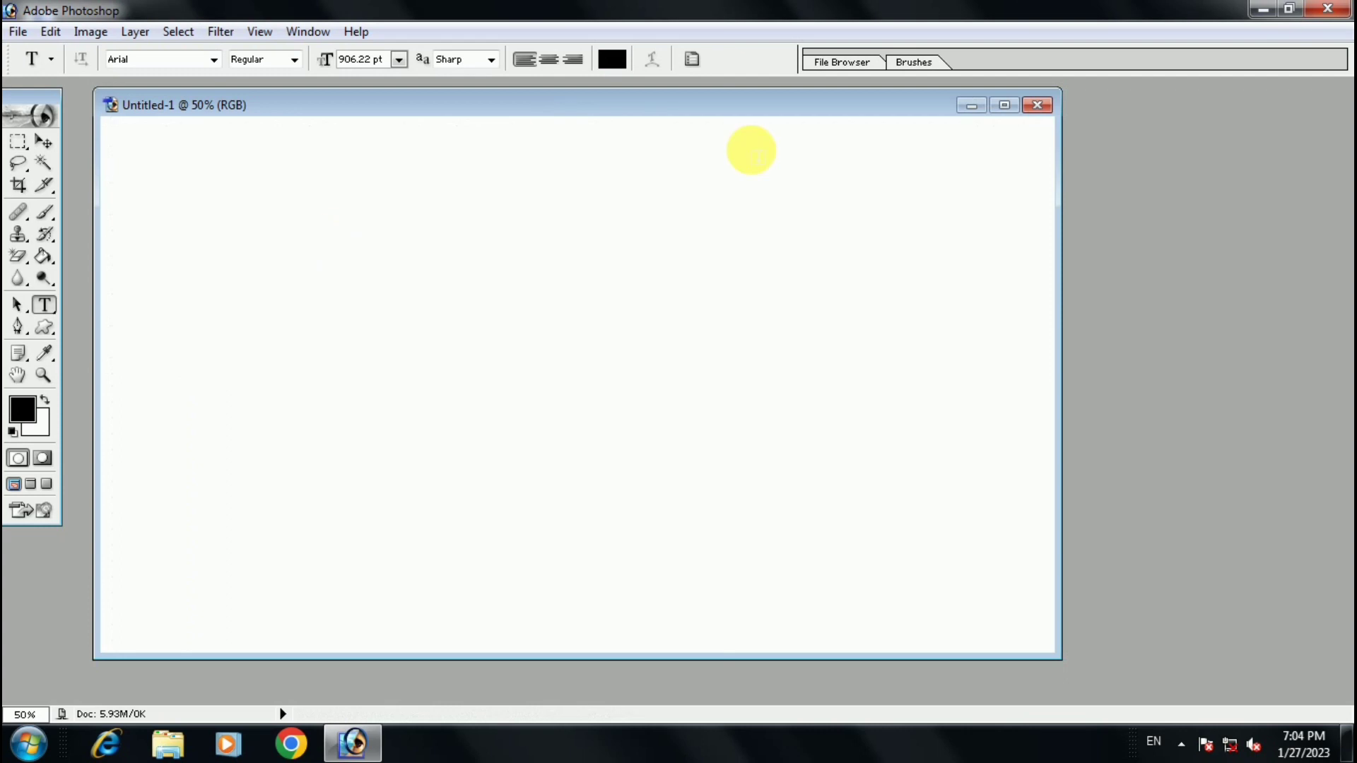
click(1006, 106)
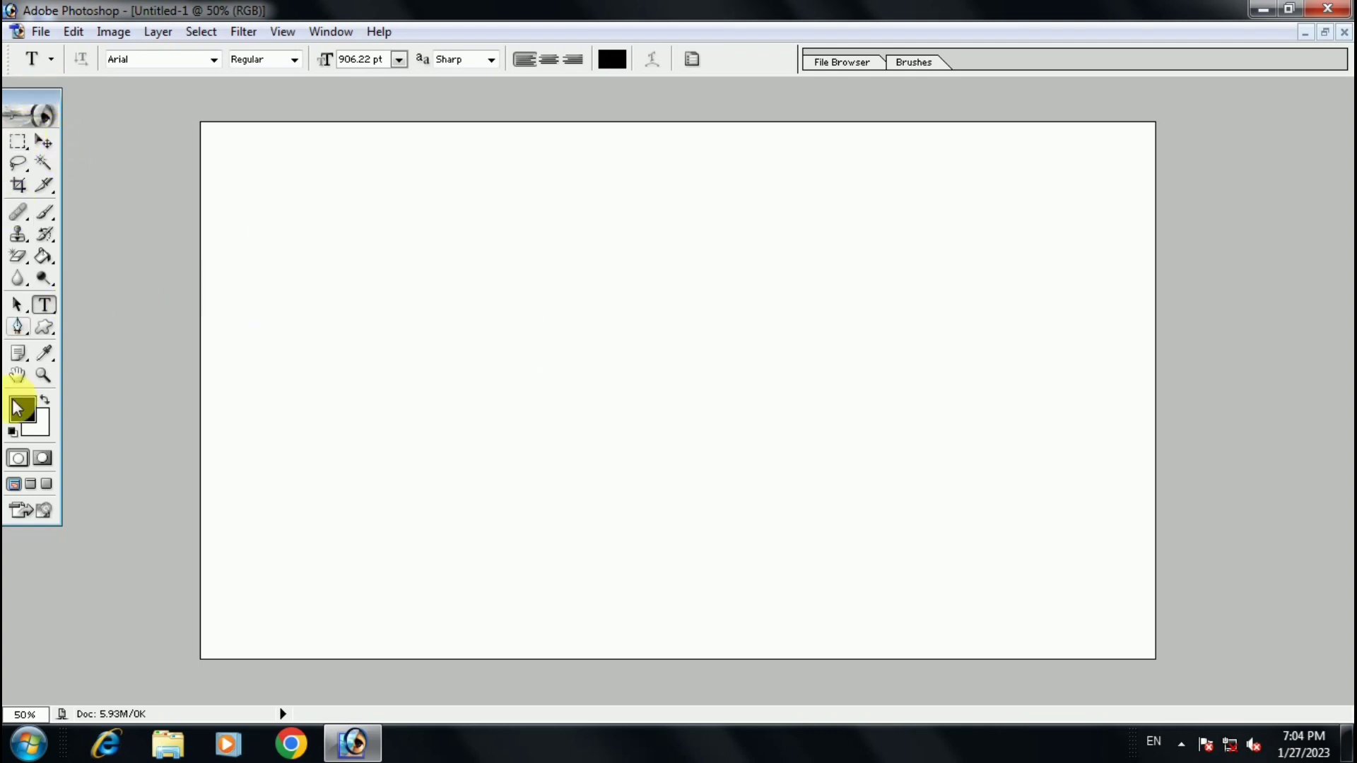
click(41, 310)
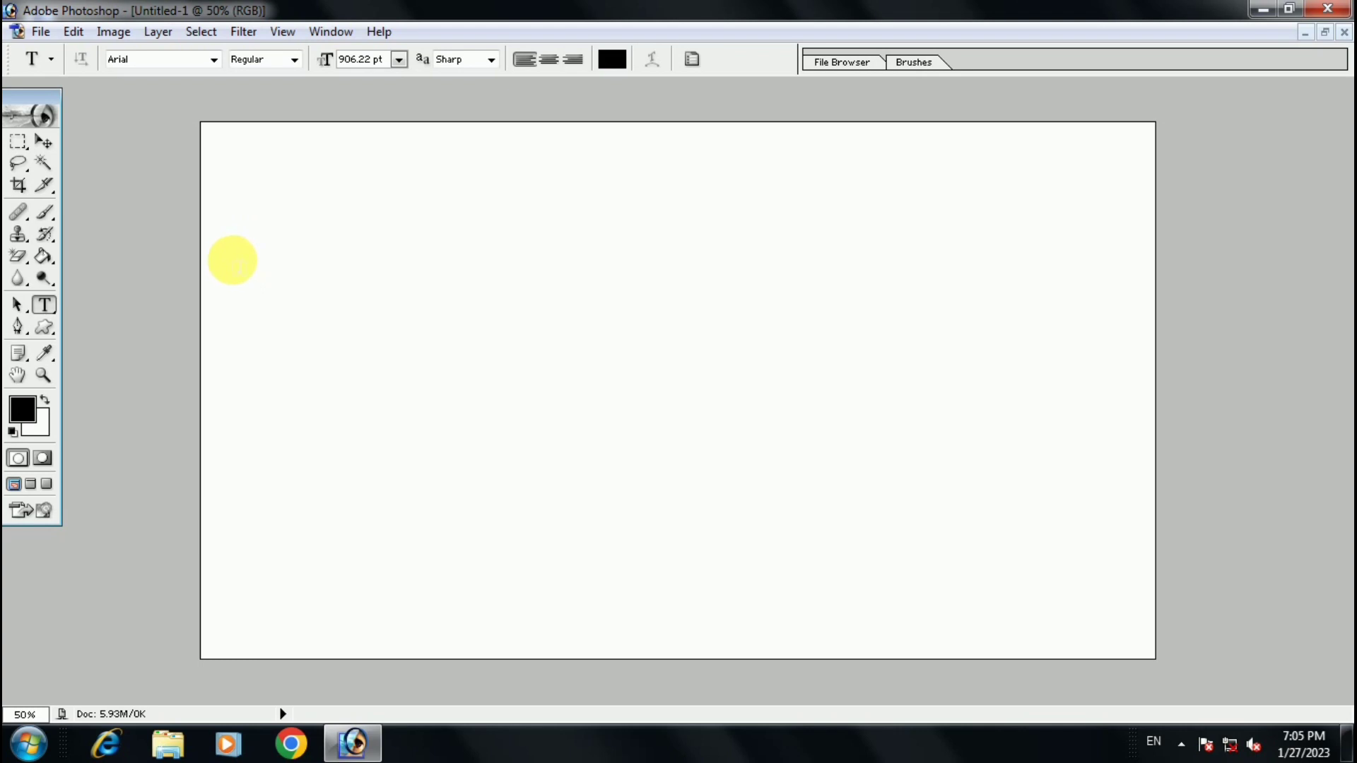
click(233, 261)
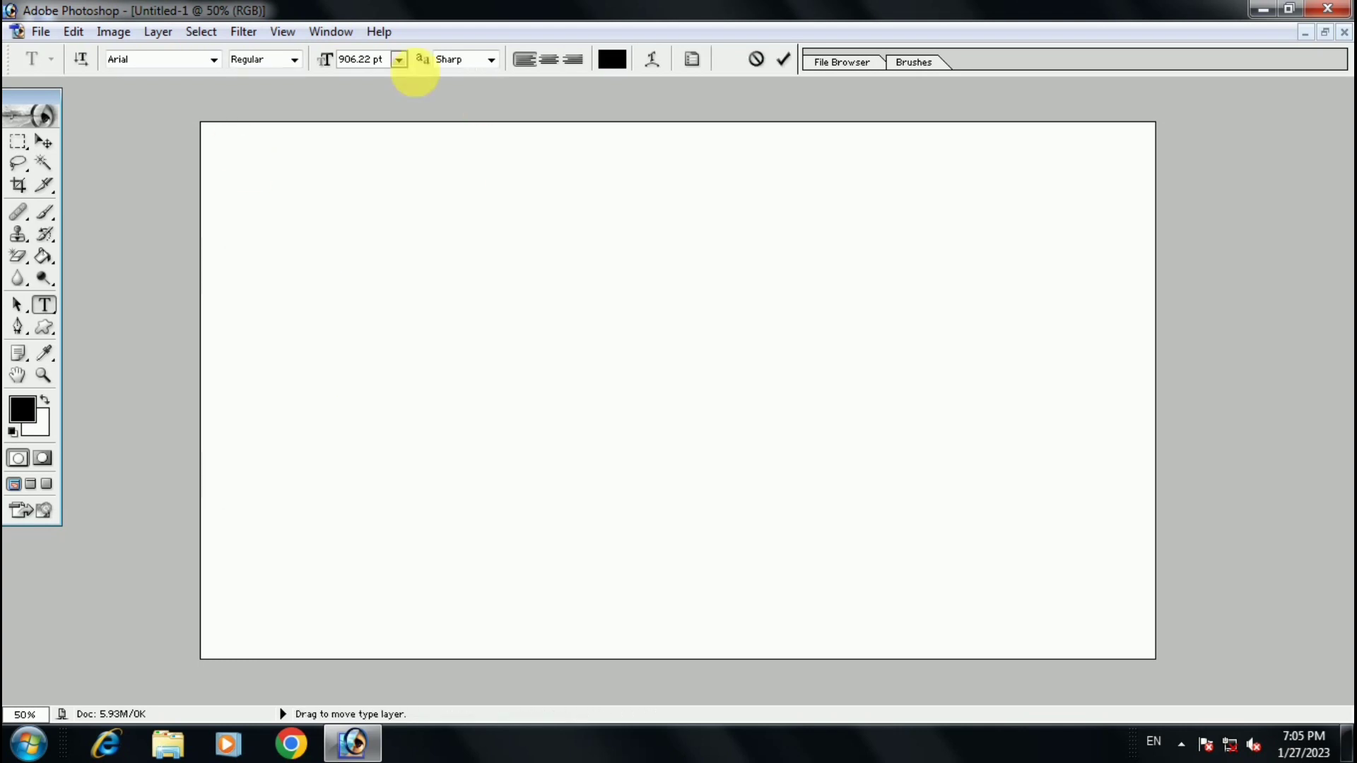
Set the type to 48 pt in the RAJ 09 Hindi font.
click(399, 60)
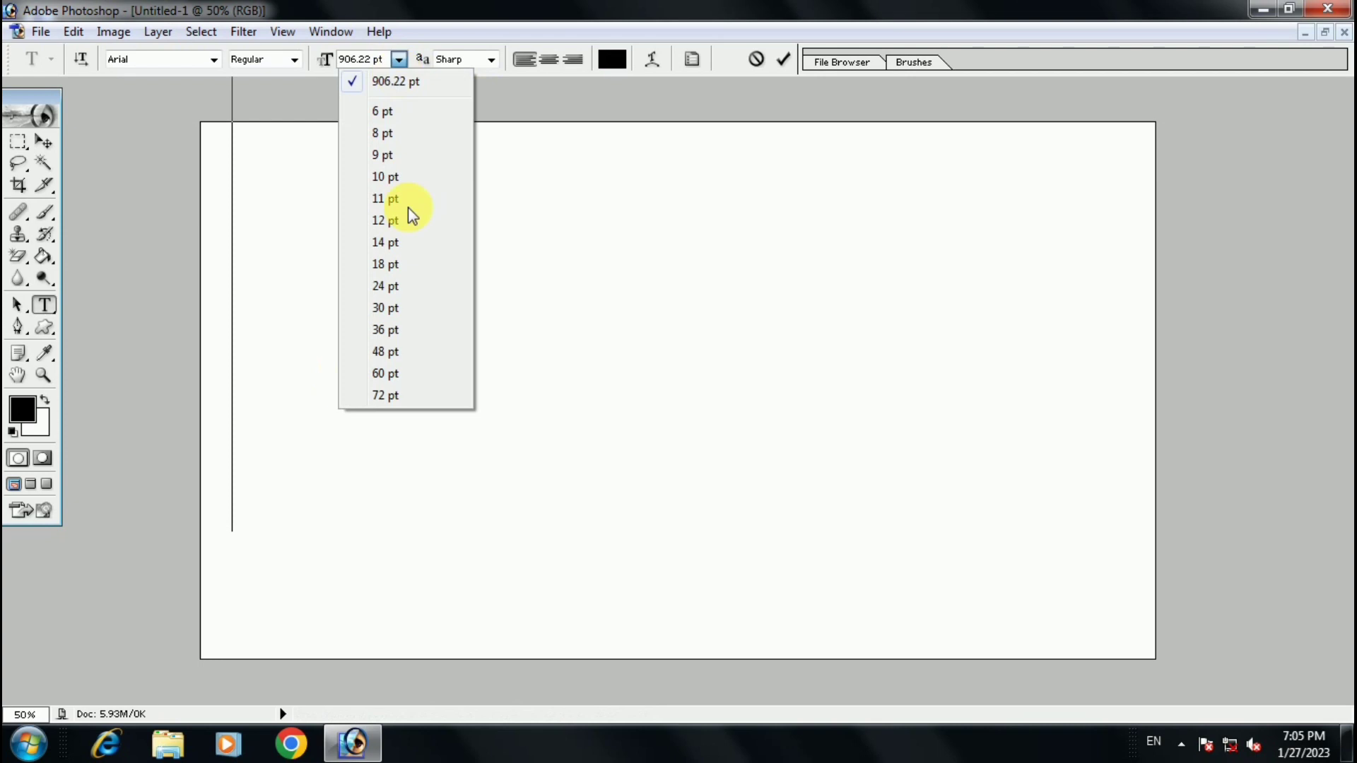
click(374, 351)
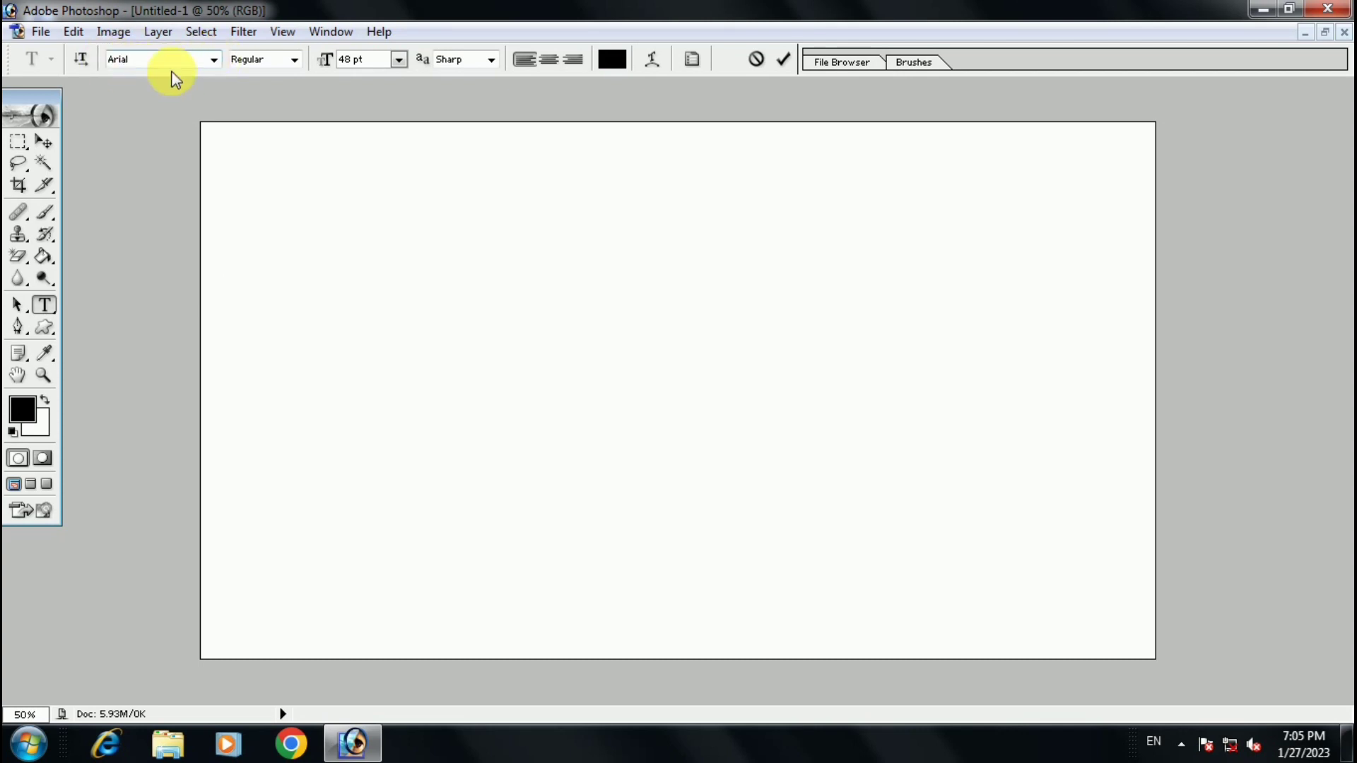
click(214, 63)
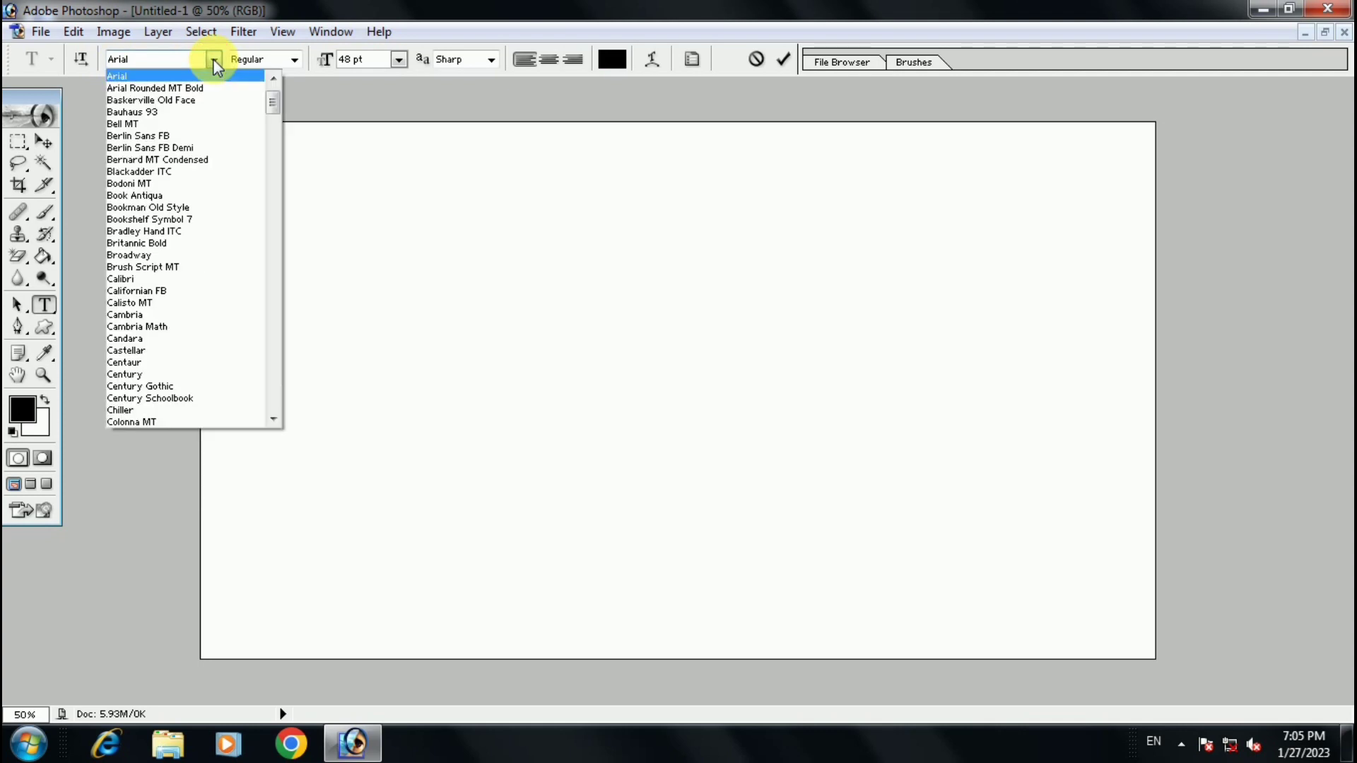
mouse_move(273, 103)
mouse_down()
mouse_move(270, 177)
mouse_move(234, 119)
mouse_move(274, 196)
mouse_move(268, 236)
mouse_up()
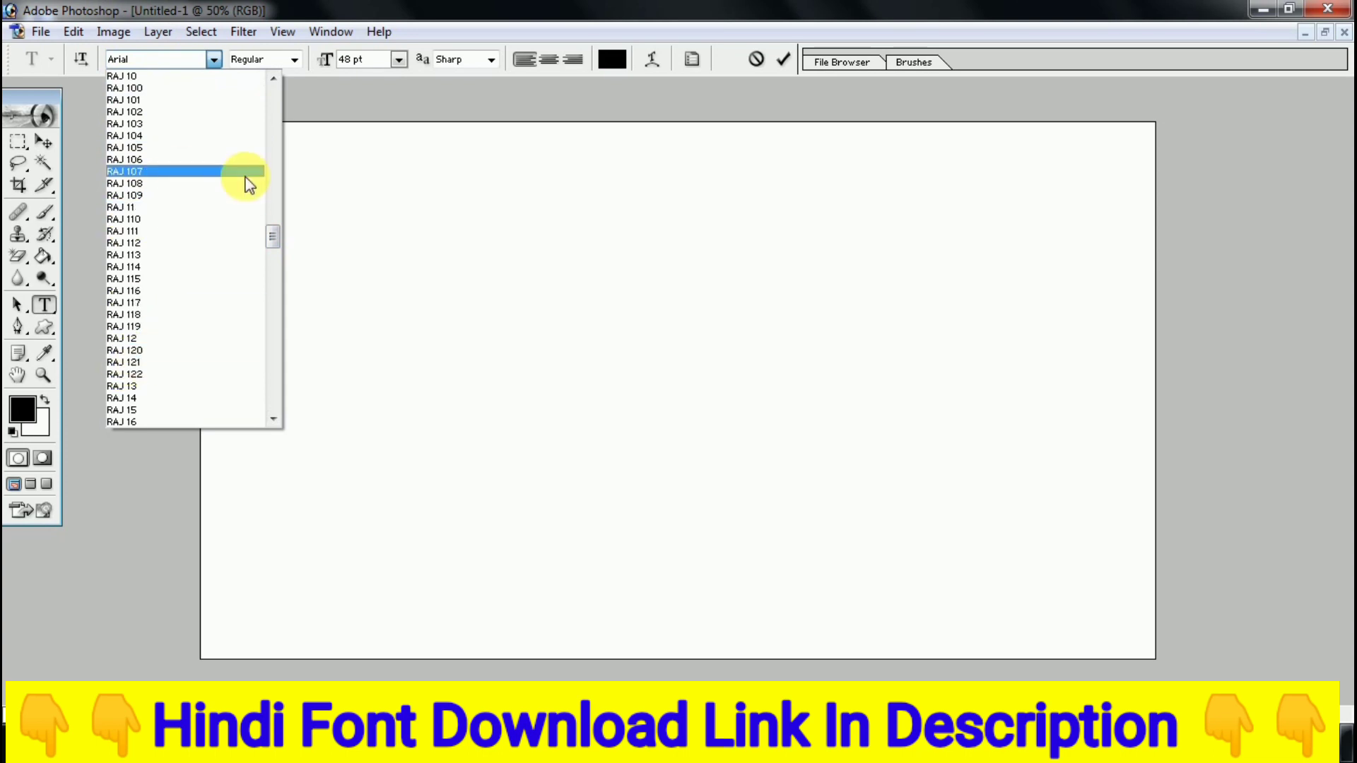
mouse_move(273, 237)
mouse_down()
mouse_move(285, 305)
mouse_move(295, 219)
mouse_up()
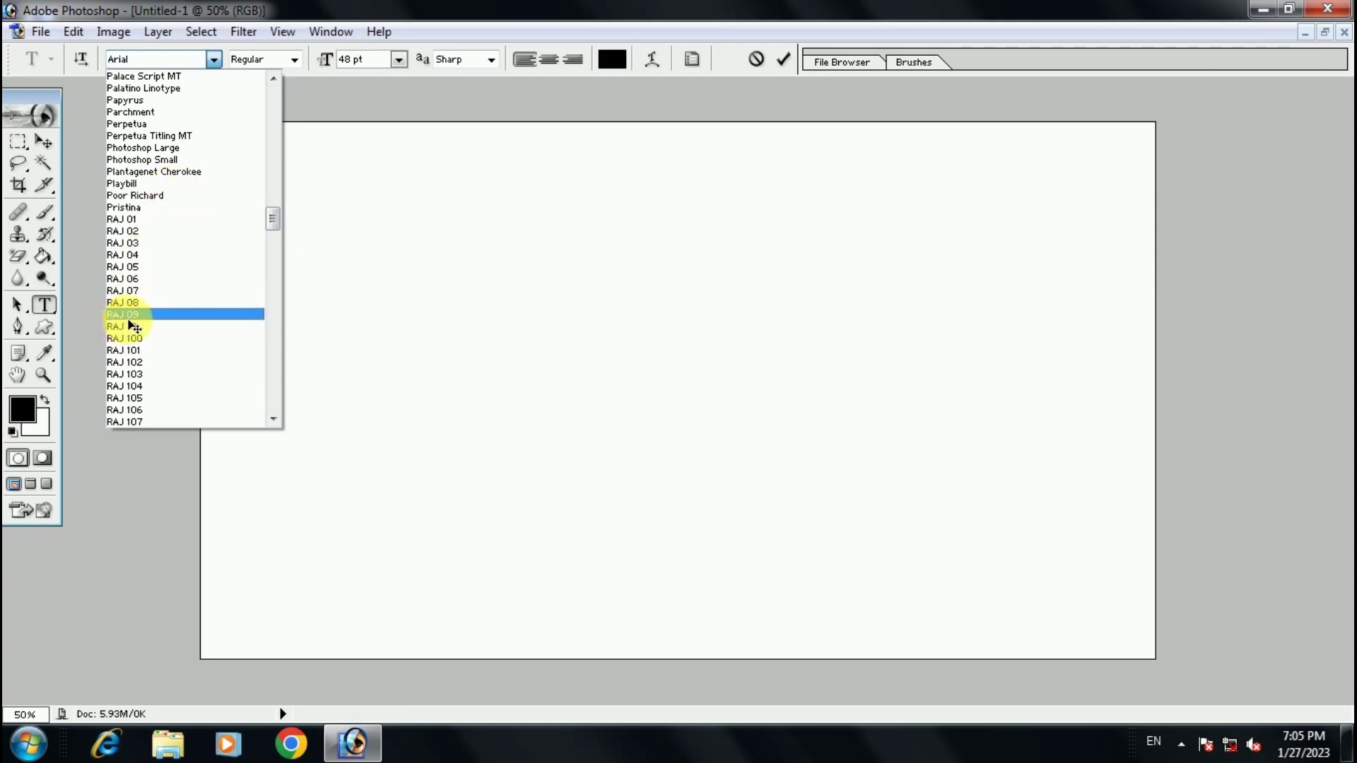
click(152, 315)
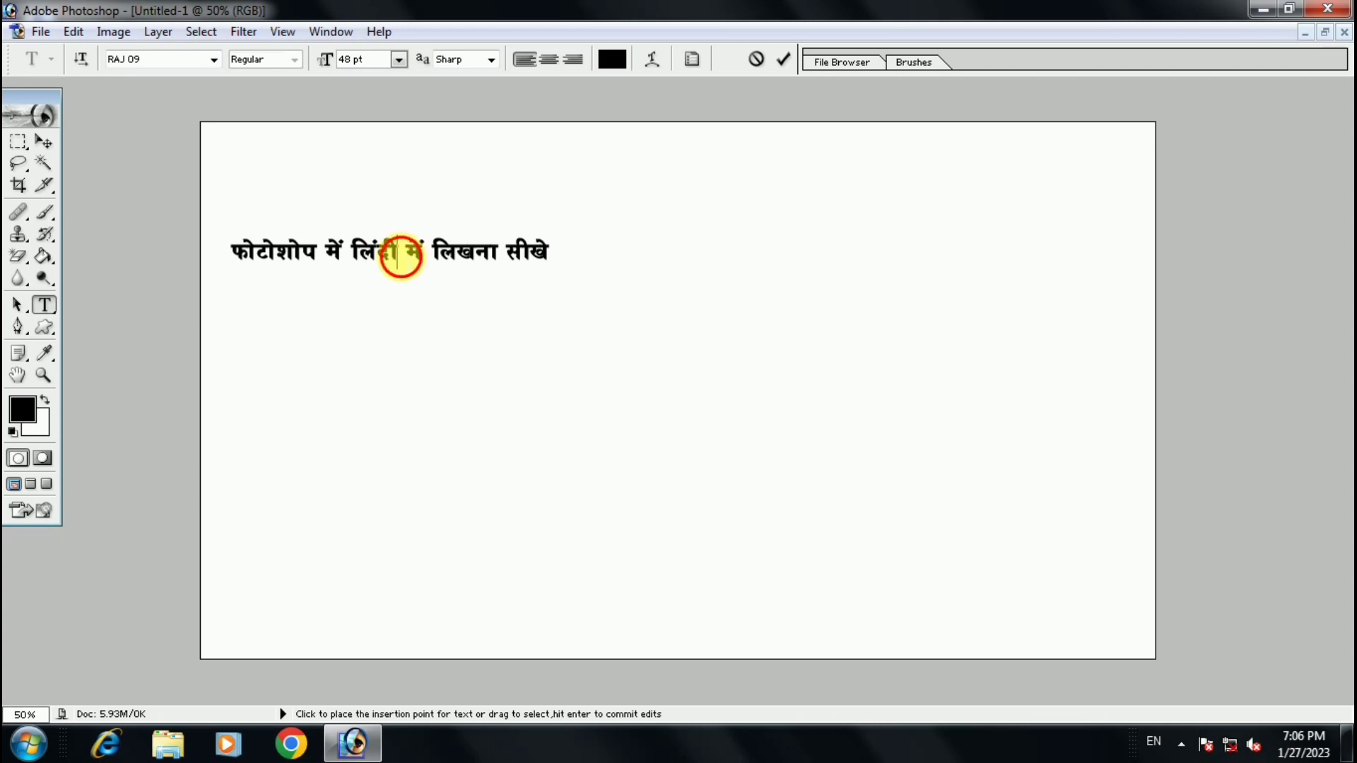
Correct the misspelled word to हिंदी, shift the sentence right and down, and commit it.
key(BackSpace)
key(BackSpace)
key(BackSpace)
key(BackSpace)
key(BackSpace)
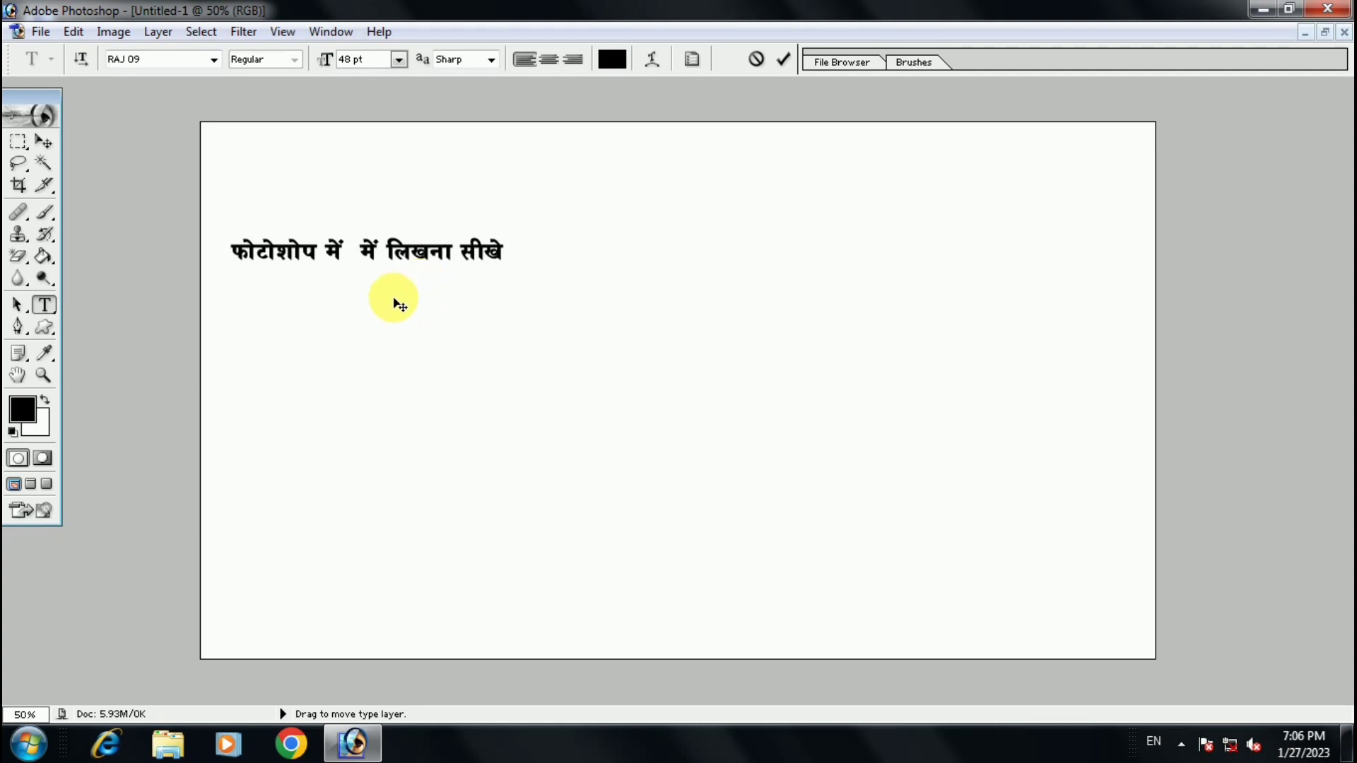
text(fganh)
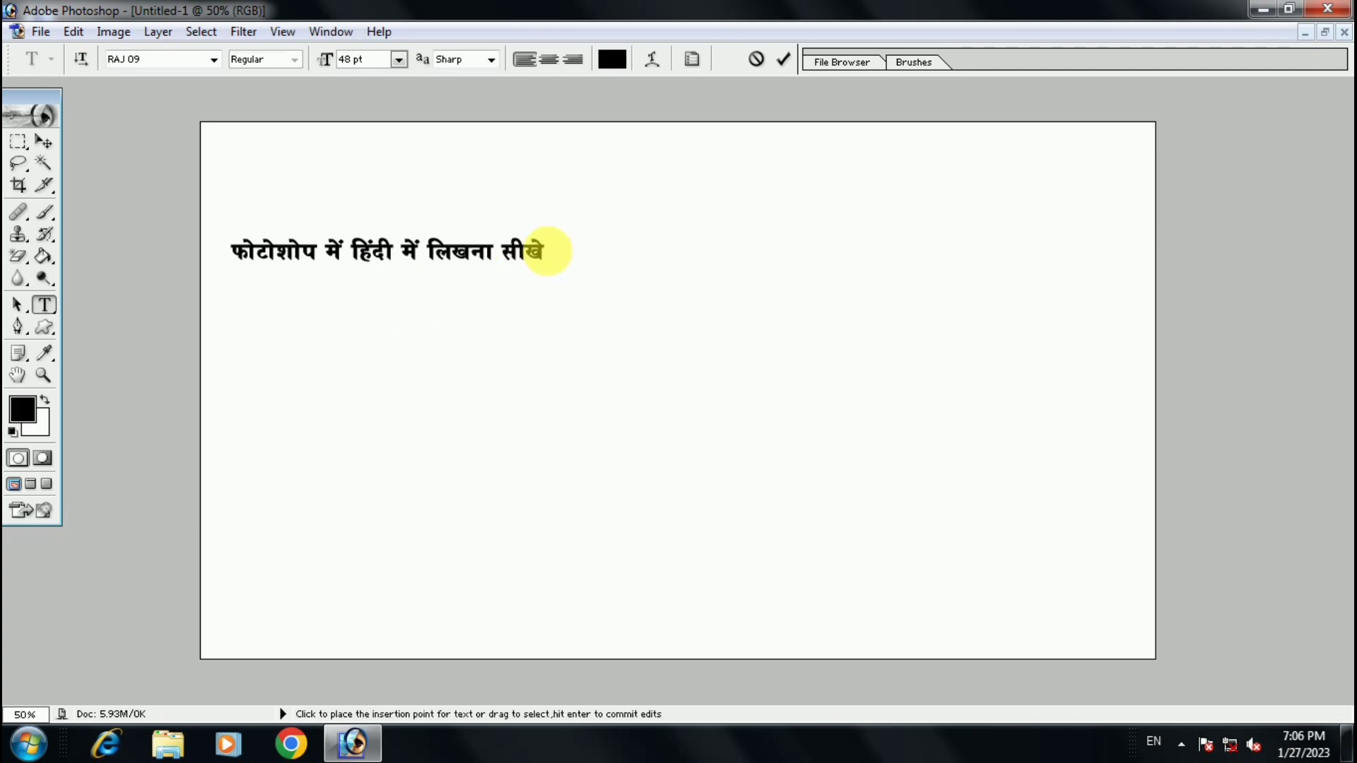
click(552, 251)
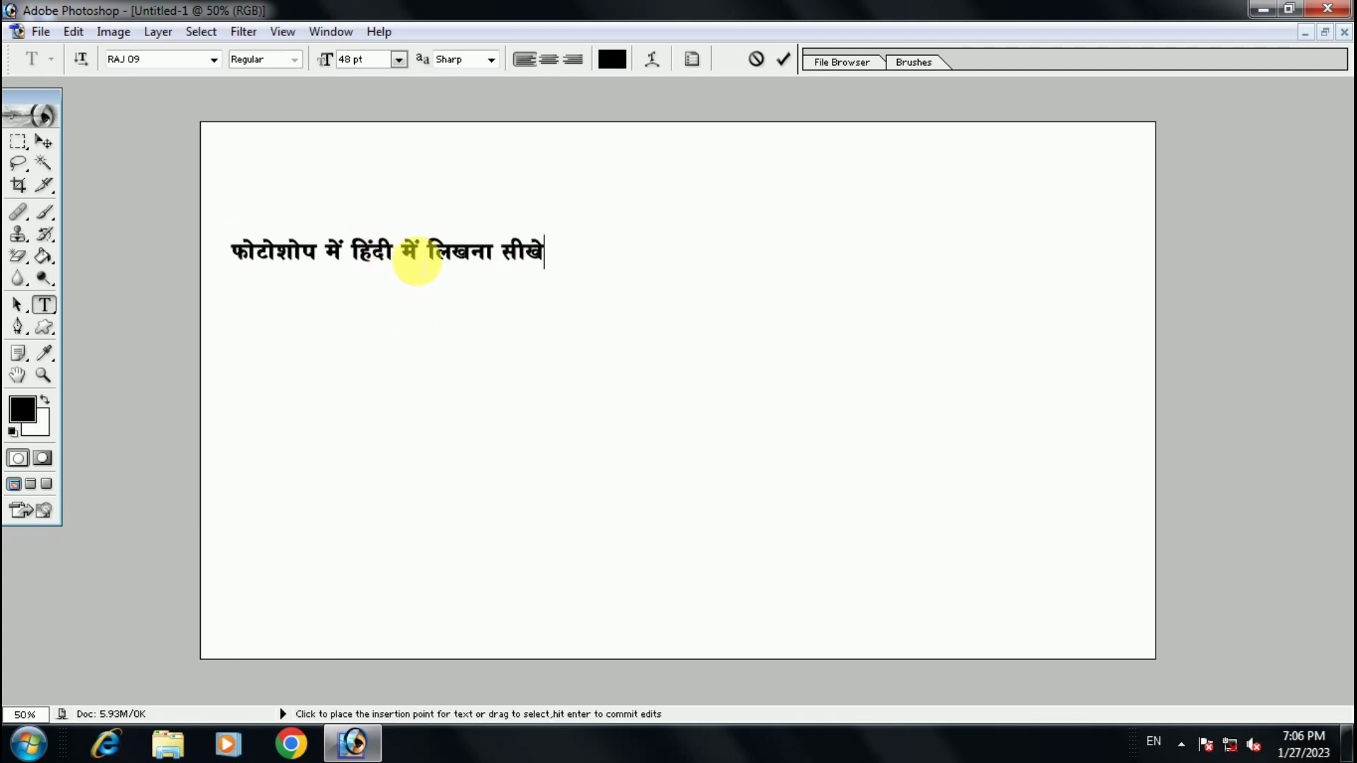
drag(444, 319, 627, 348)
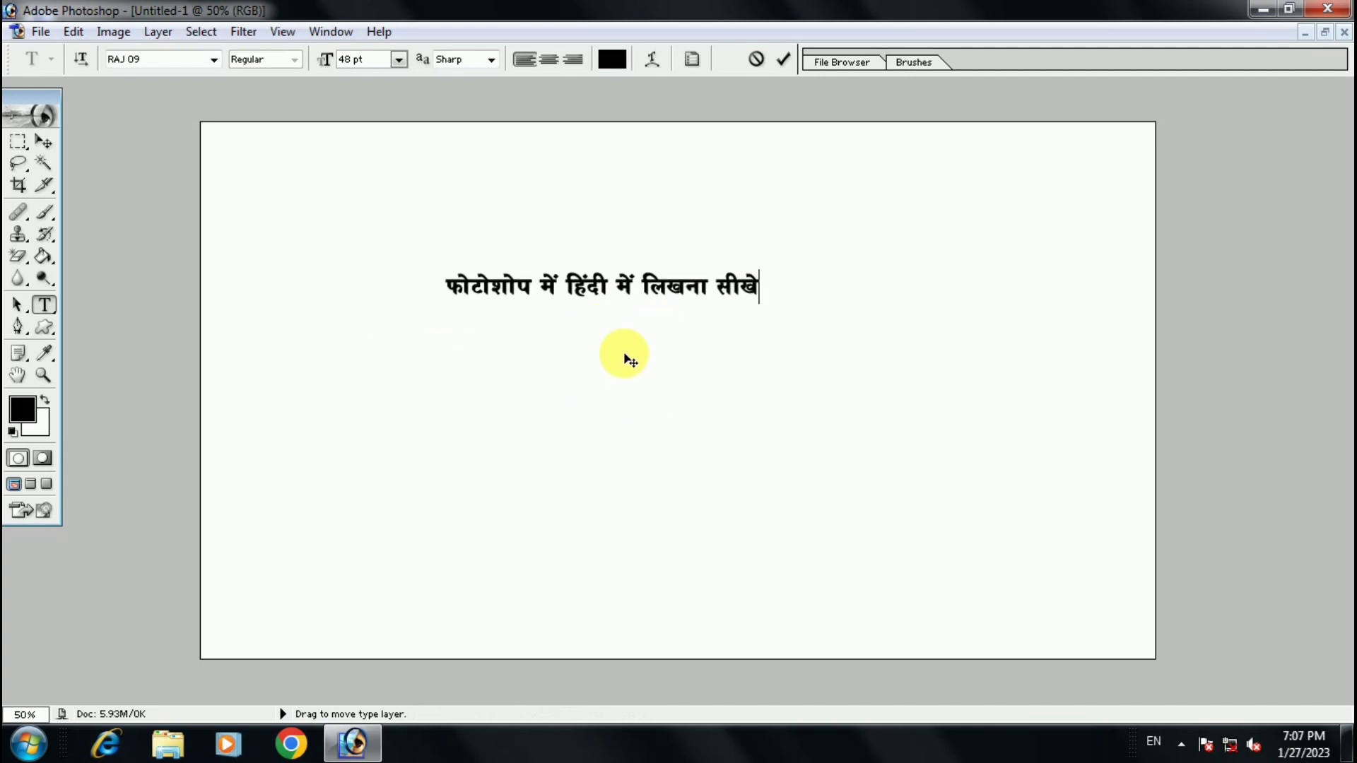
click(785, 60)
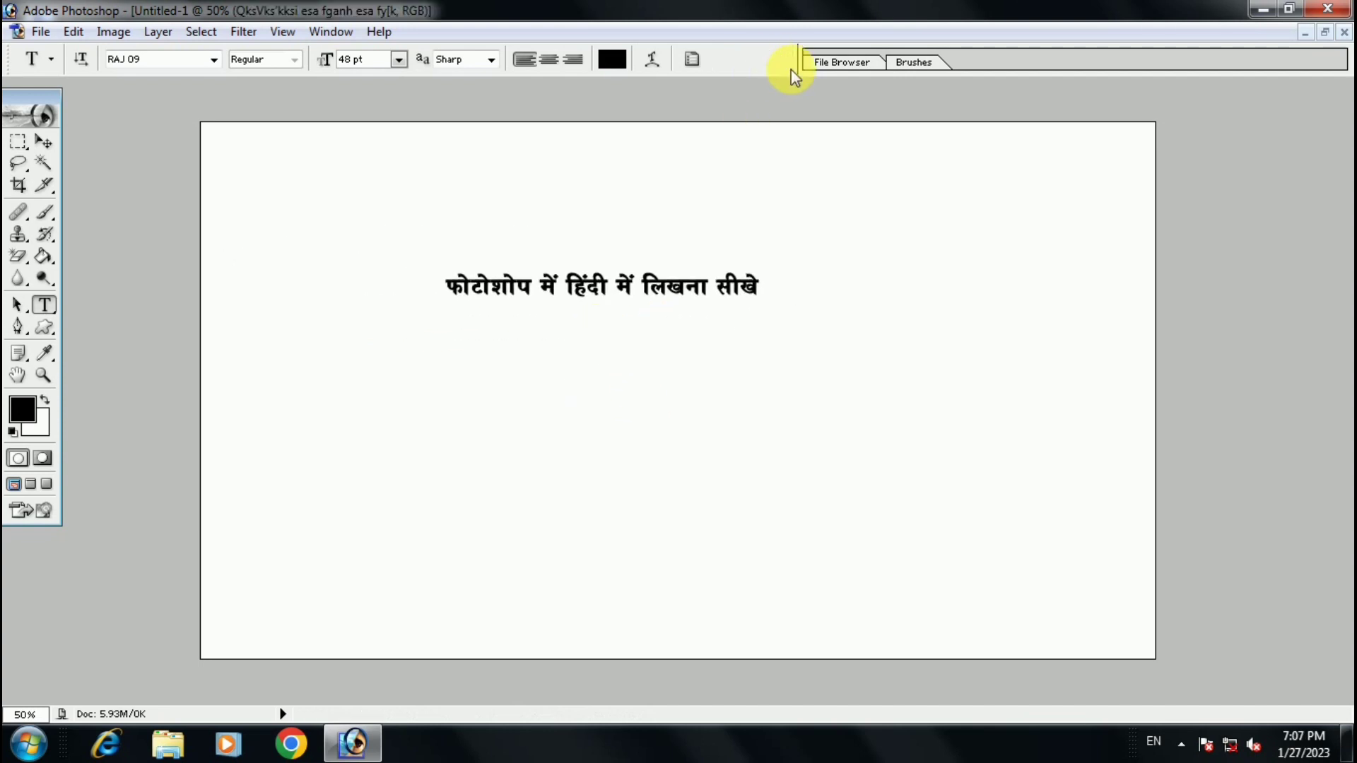
Scale the Hindi sentence to about 219% (105.31 pt) and recentre it near the top.
key(ctrl+t)
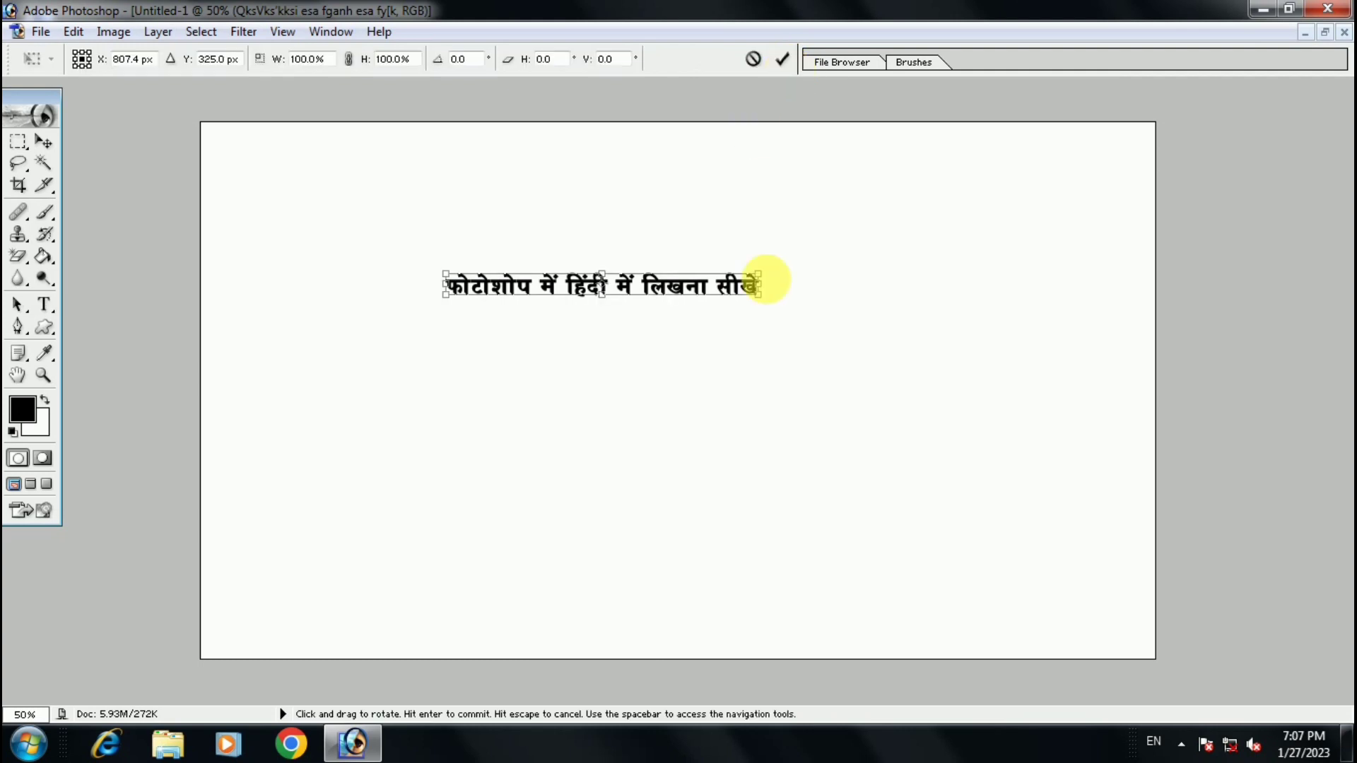
drag(758, 295, 1123, 522)
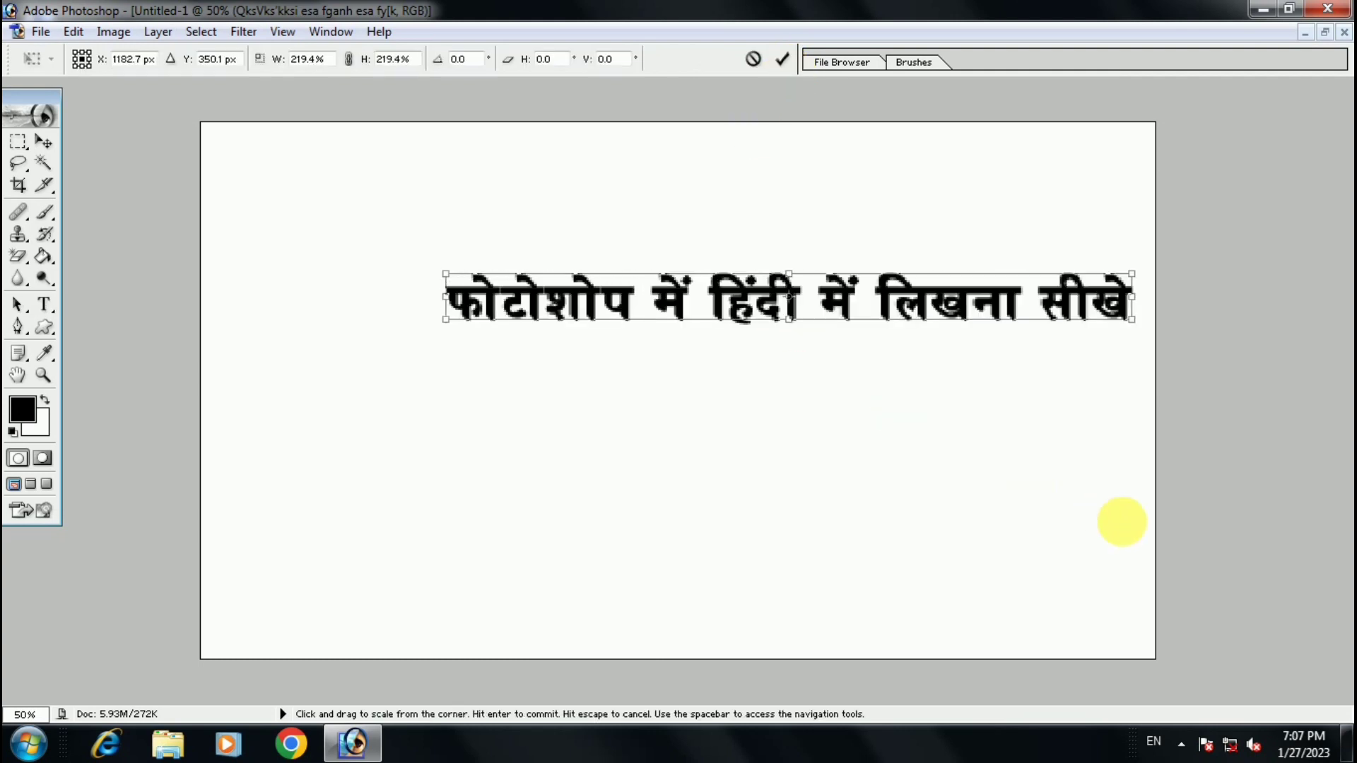
drag(892, 306, 781, 316)
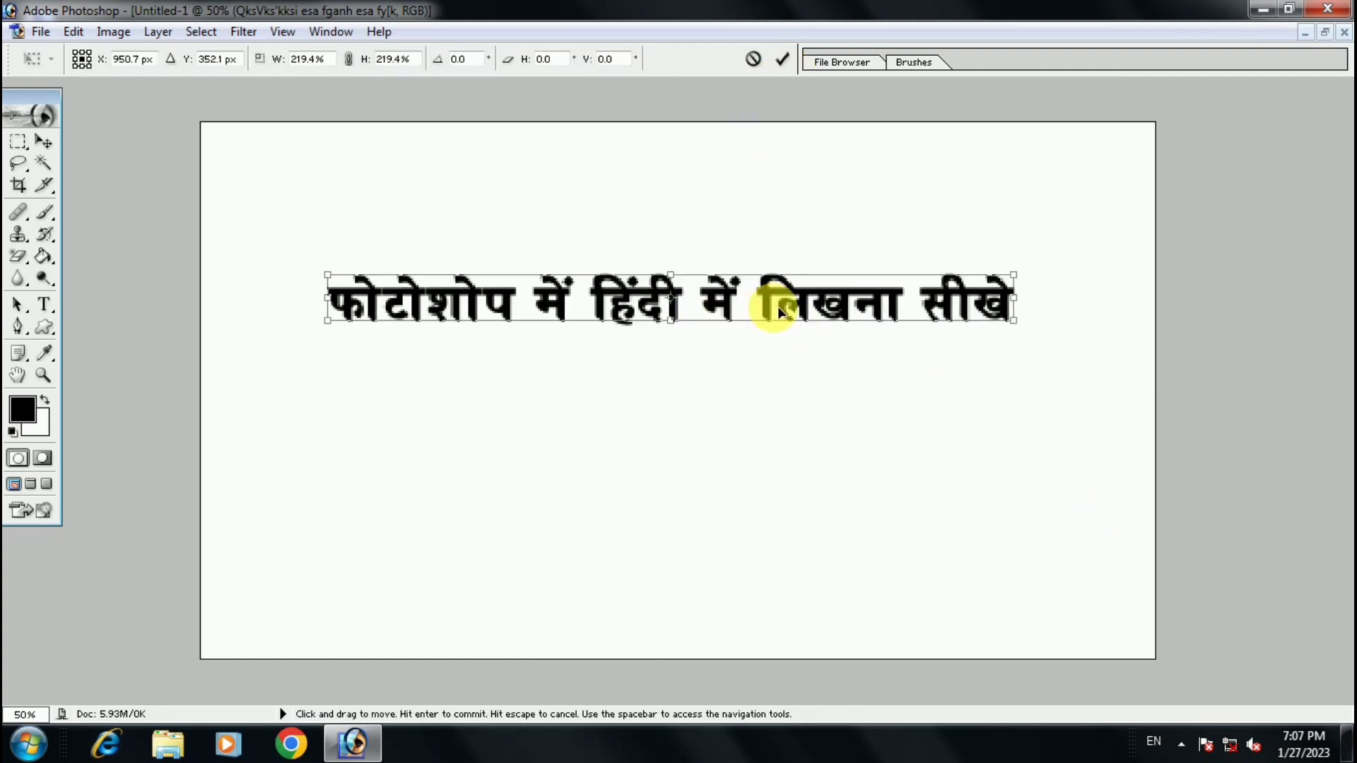
click(781, 60)
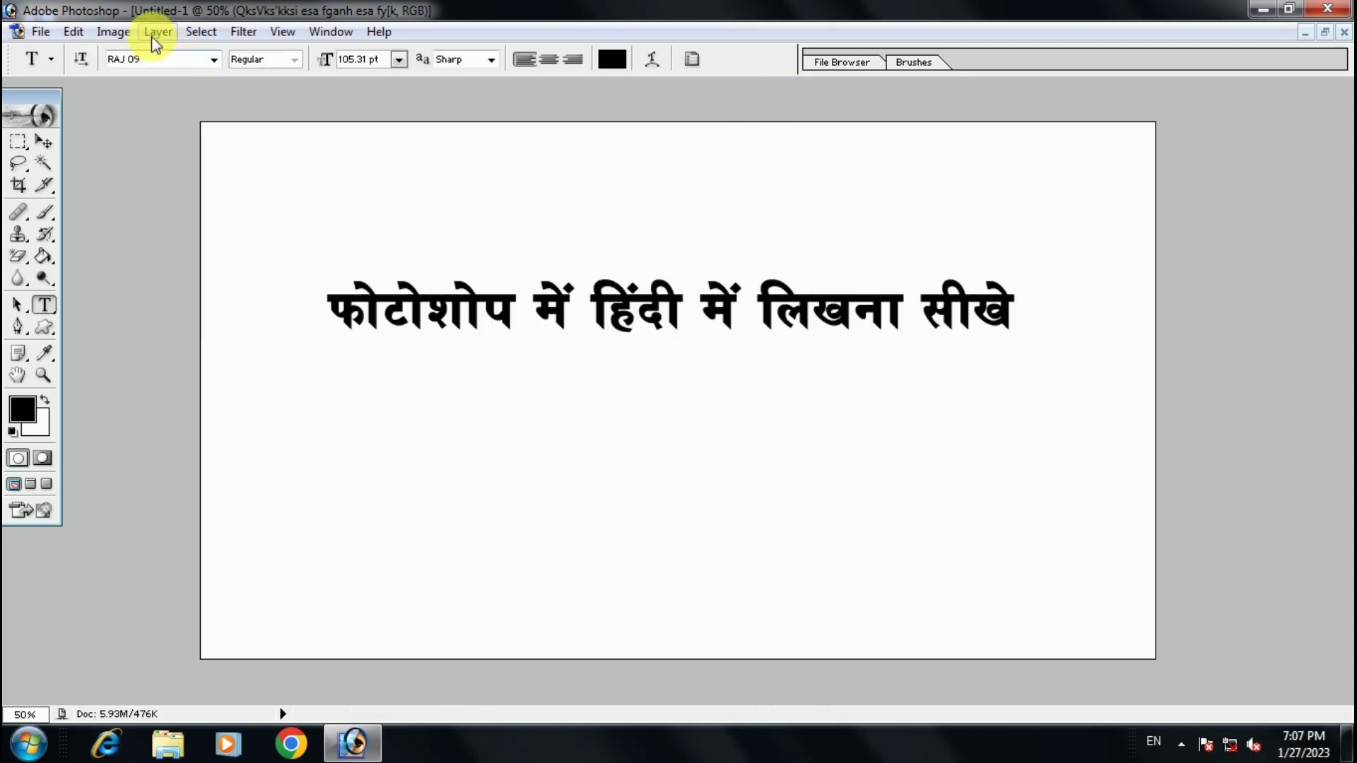
Apply a pure blue (H 240) Color Overlay layer style to the Hindi text layer.
click(156, 33)
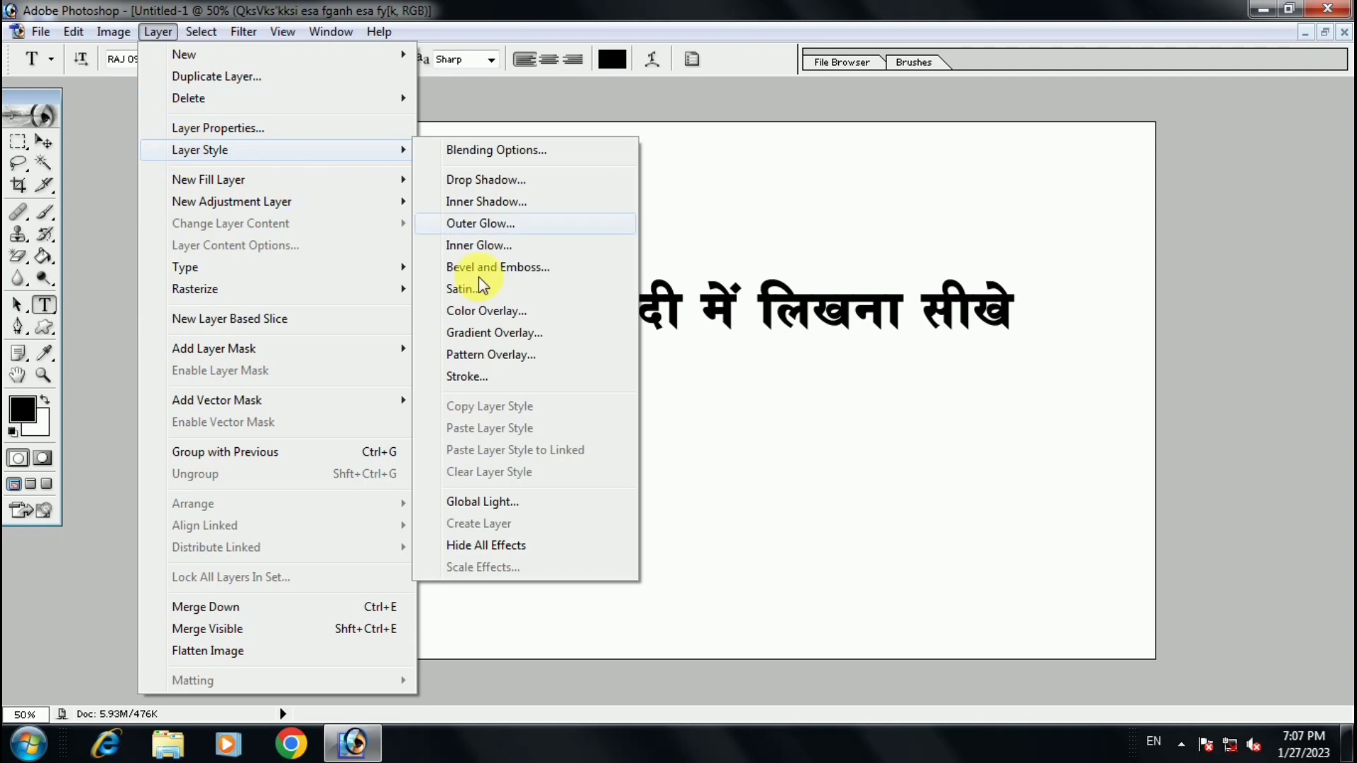
click(482, 311)
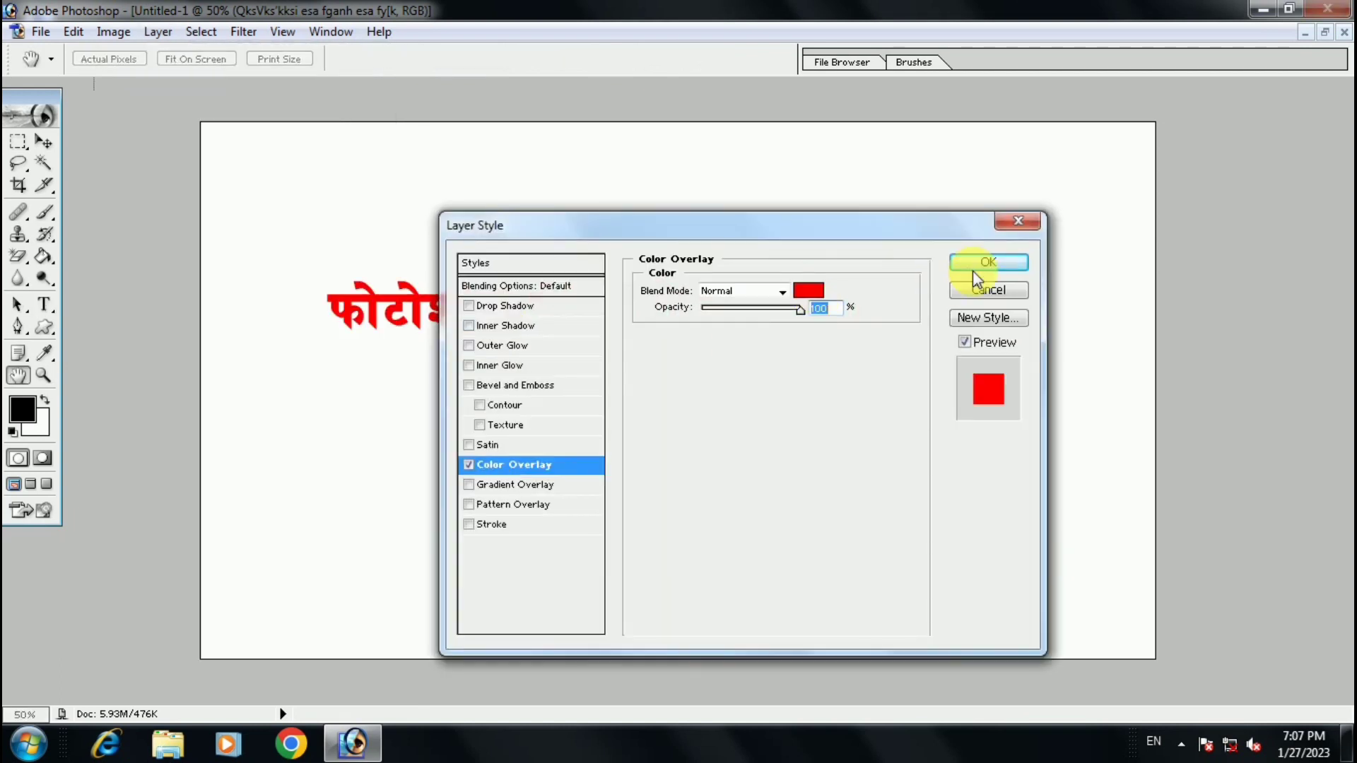
click(820, 296)
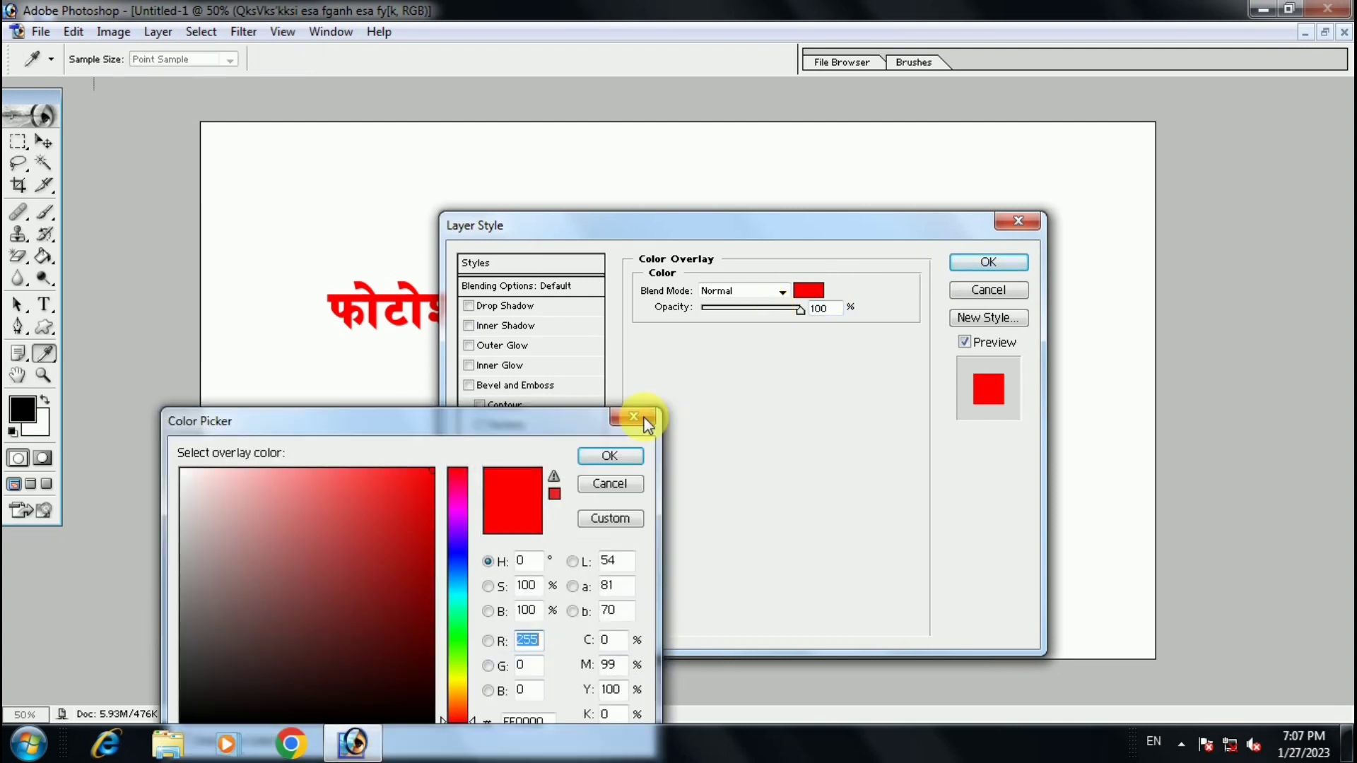
click(459, 553)
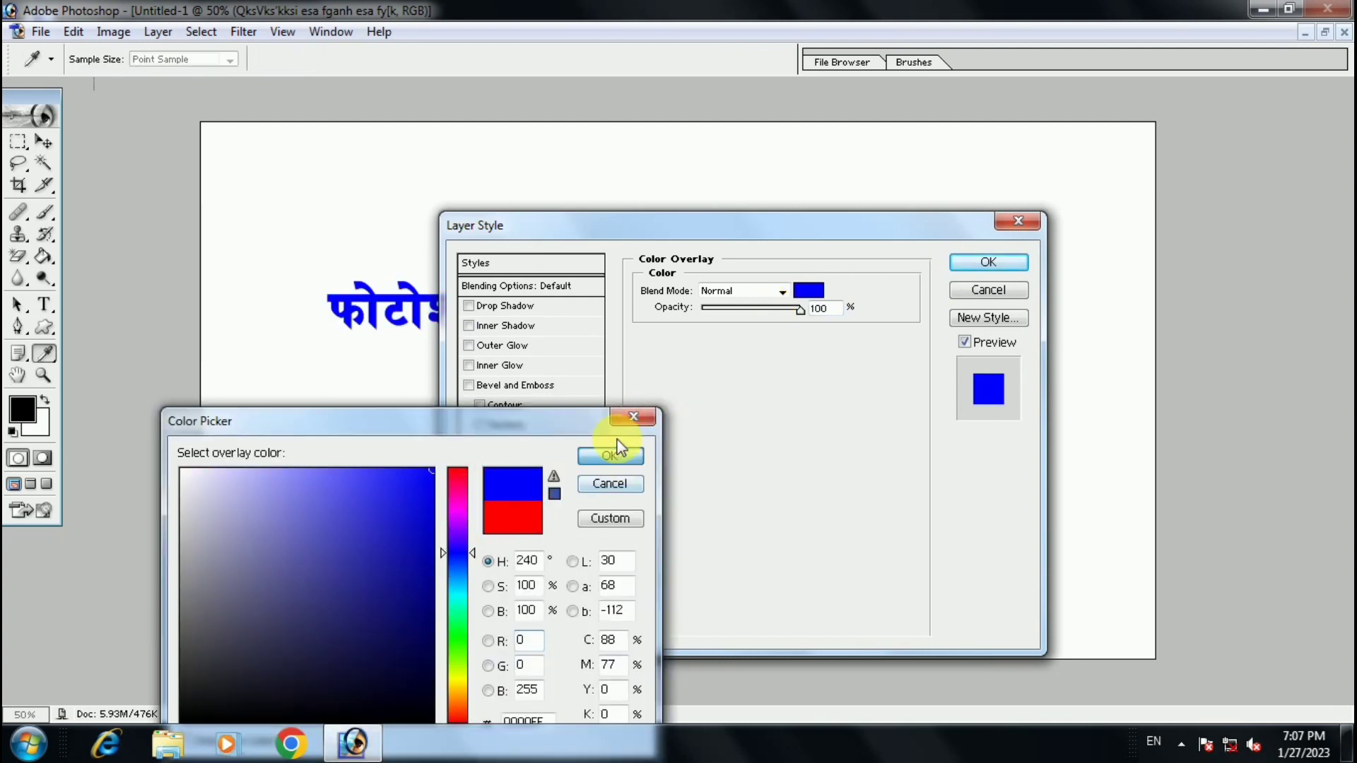
click(617, 450)
click(1000, 265)
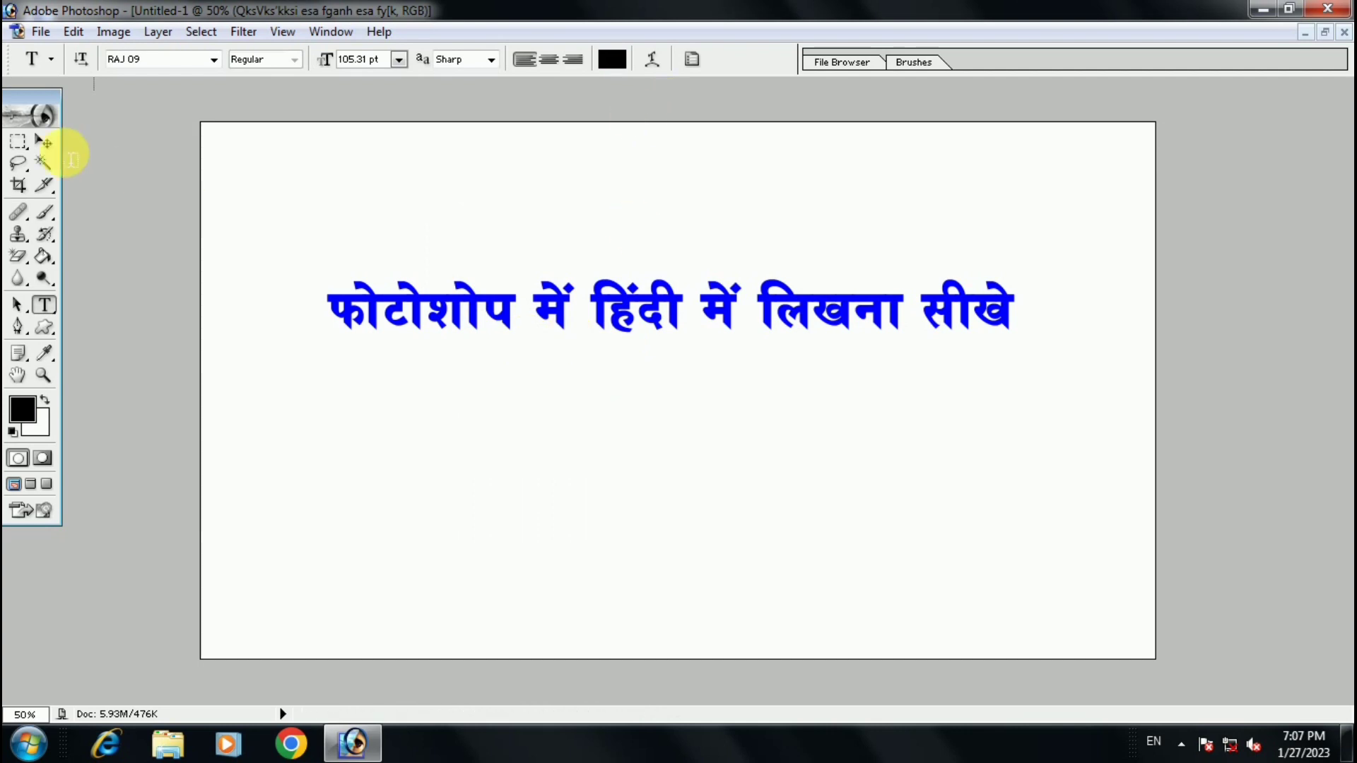
click(44, 142)
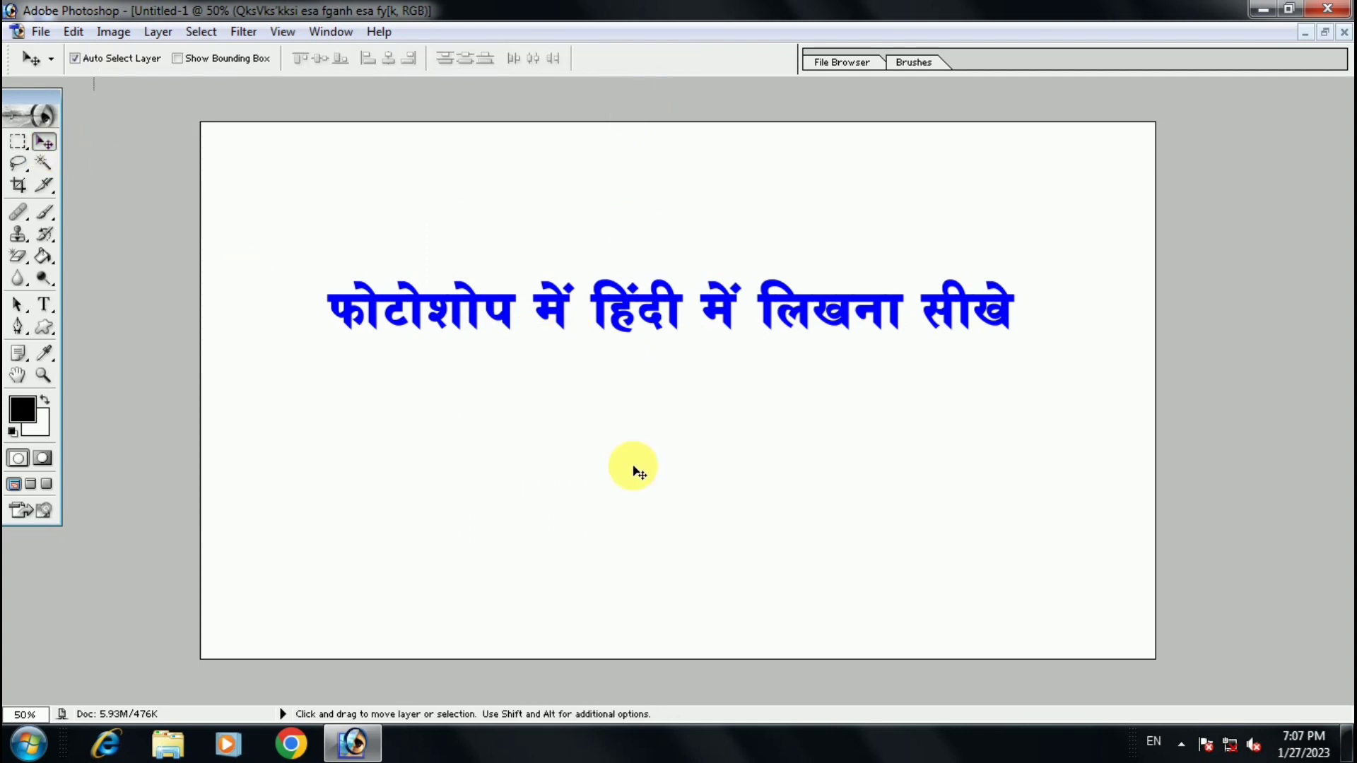
click(587, 325)
click(677, 294)
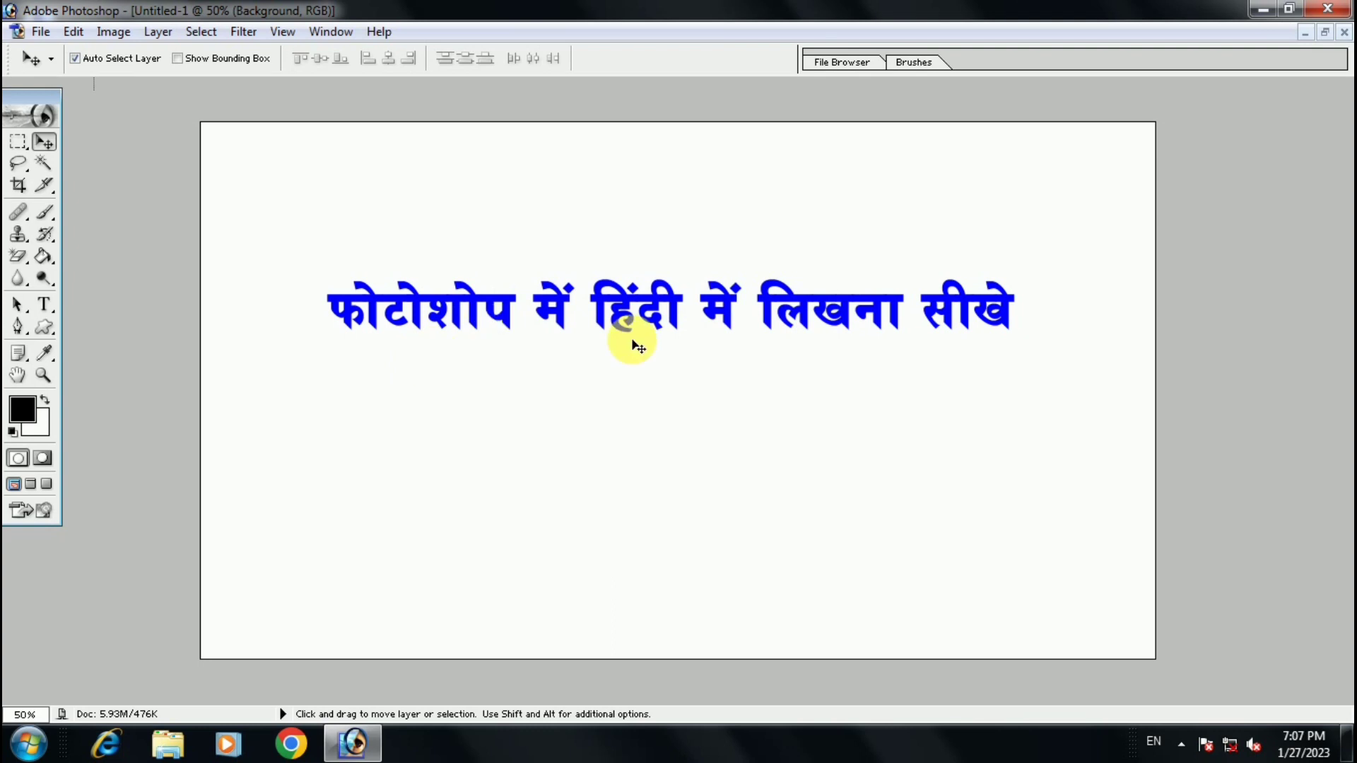